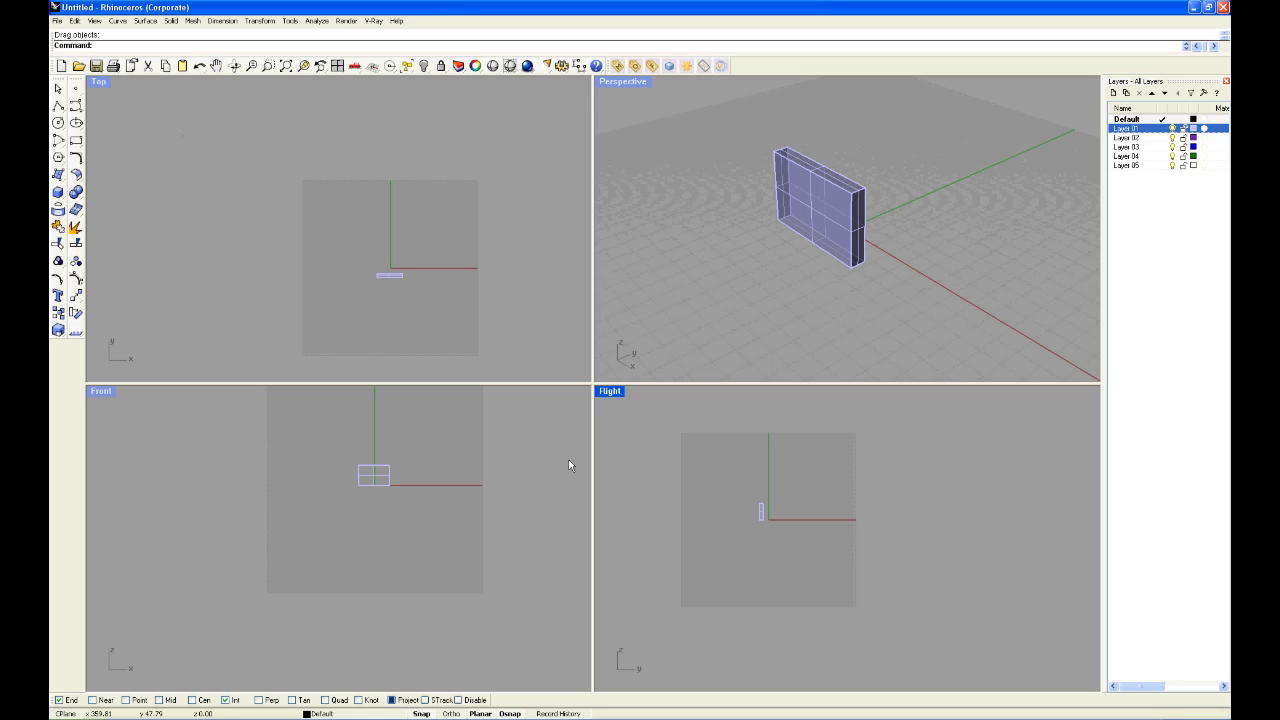
Nudge the box slightly, and use Move from its lower end corner to shift it farther away from the origin on the ground plane
click(845, 226)
mouse_move(805, 181)
mouse_down()
mouse_move(850, 255)
mouse_move(840, 185)
mouse_move(795, 140)
mouse_move(751, 188)
mouse_move(815, 160)
mouse_move(790, 185)
mouse_move(815, 195)
mouse_move(805, 165)
mouse_move(760, 172)
mouse_move(805, 245)
mouse_move(847, 200)
mouse_move(809, 171)
mouse_move(806, 185)
mouse_up()
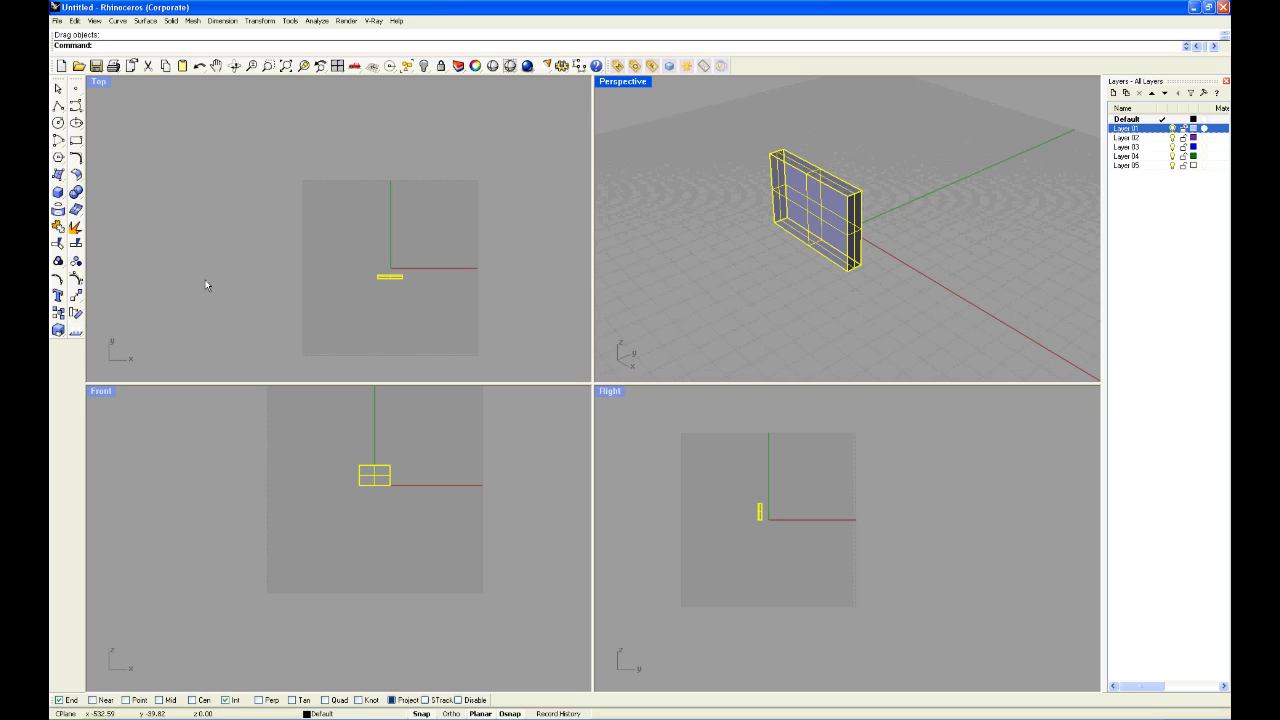
text(Move)
key(Return)
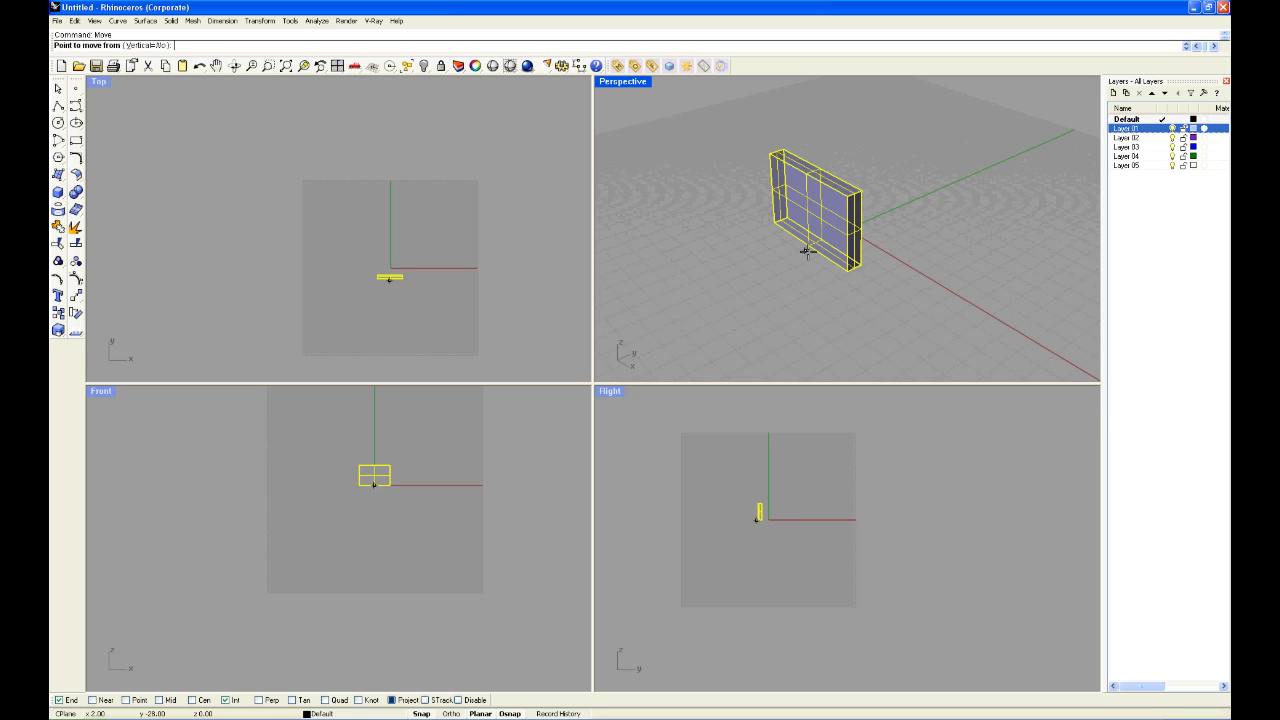
click(846, 272)
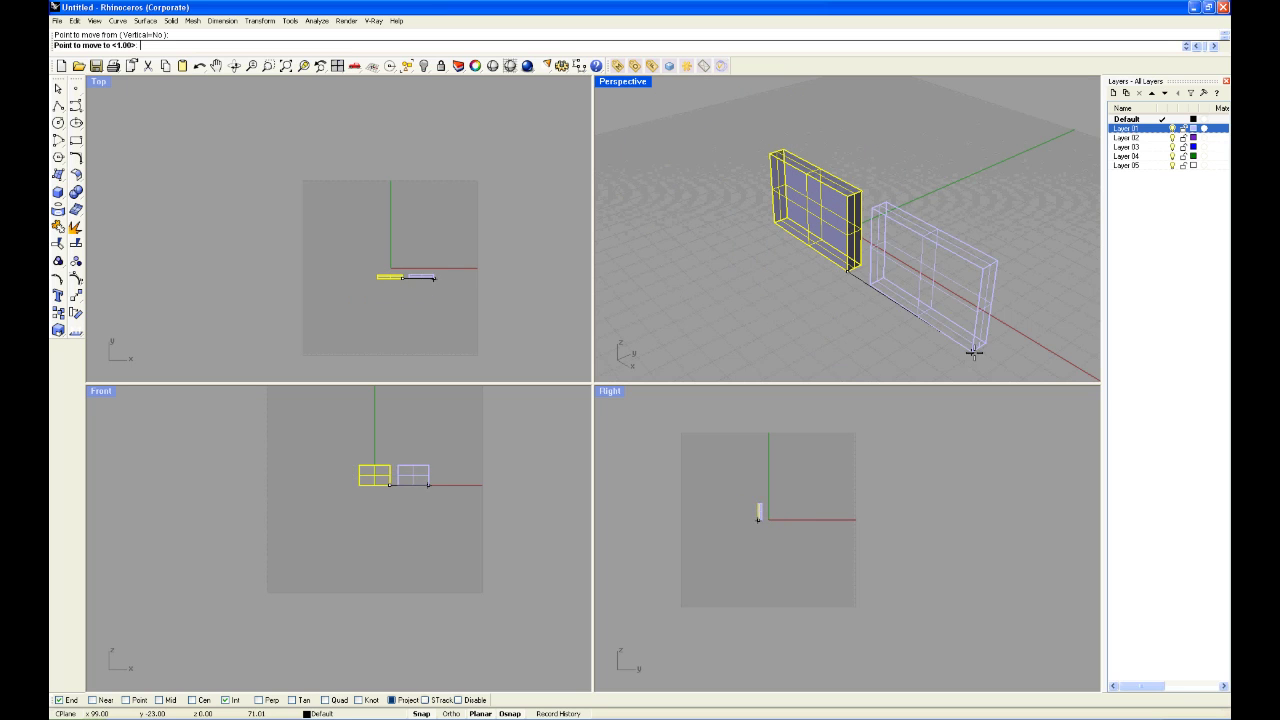
click(766, 288)
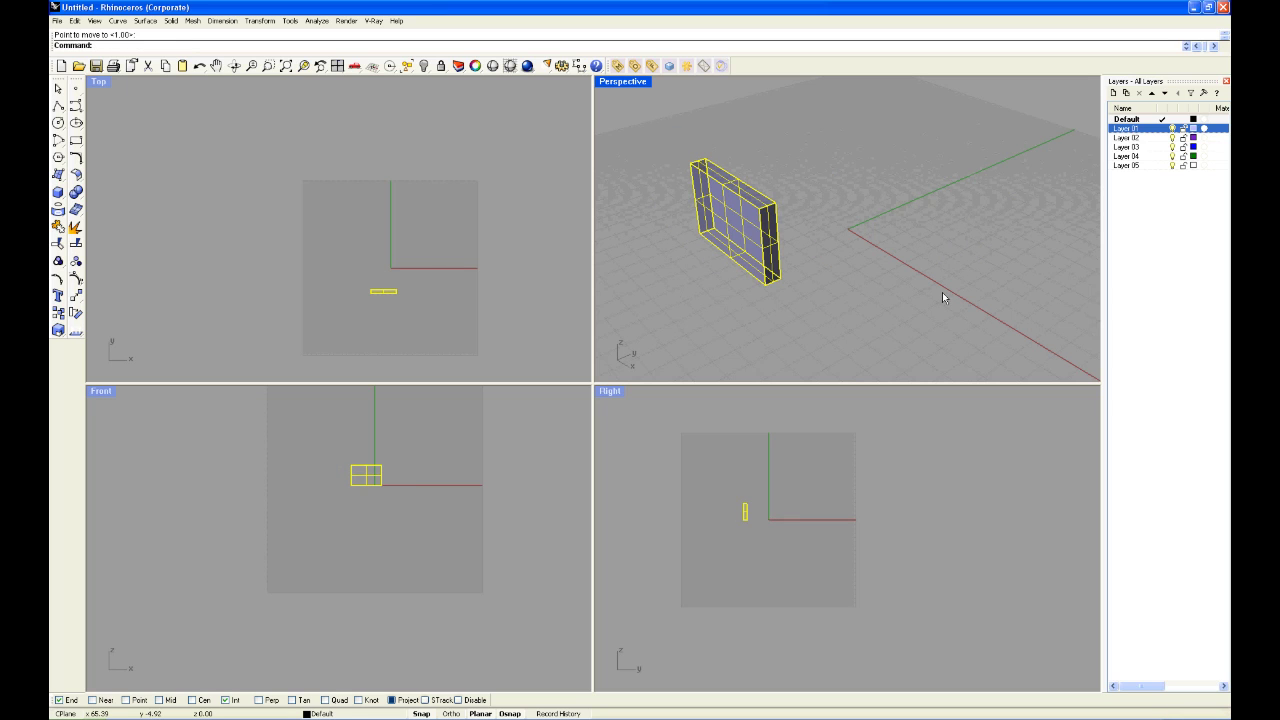
Rotate the box about its lower corner nearest the origin, using its long edge as reference, so it stands diagonally to the grid
scroll(942, 292, down, 2)
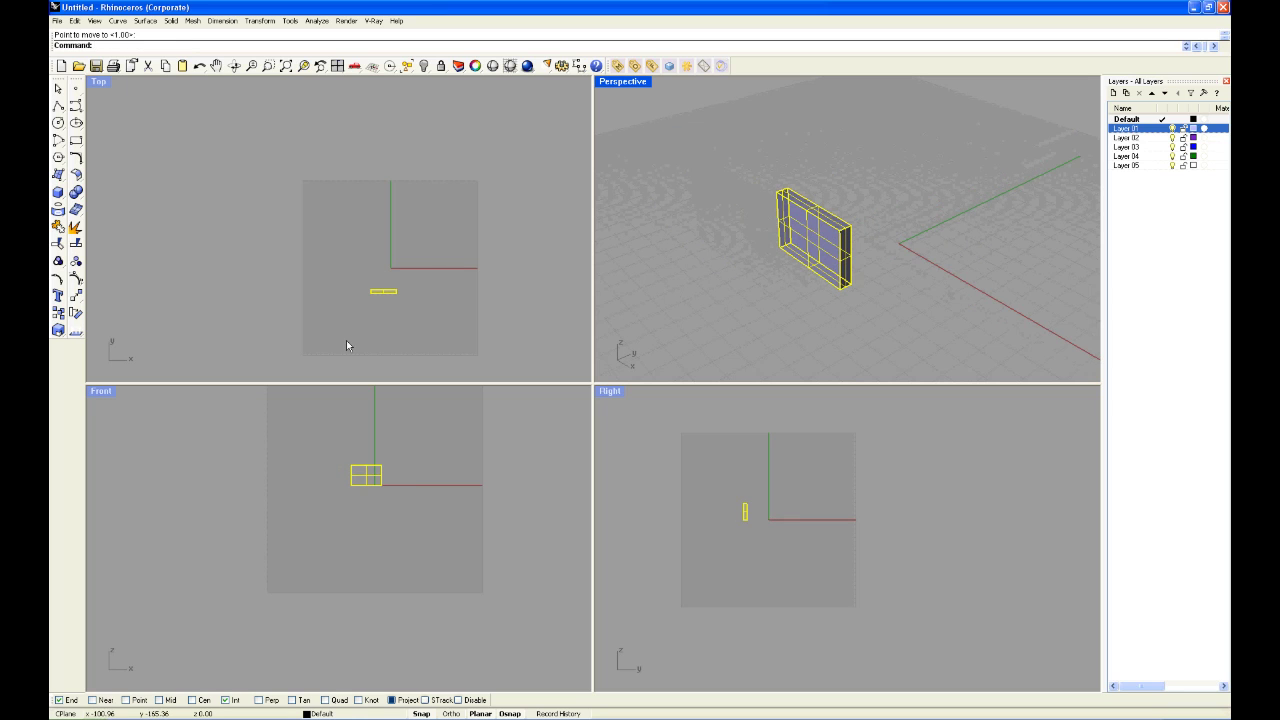
click(77, 314)
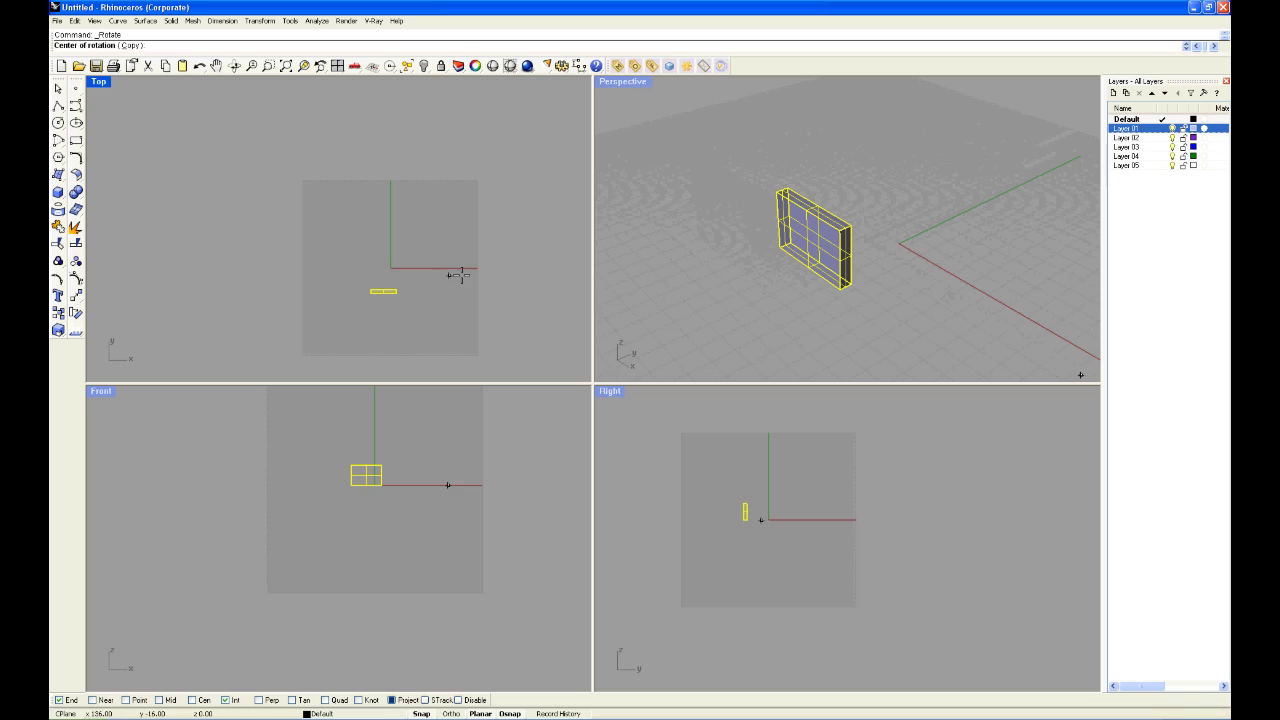
click(826, 288)
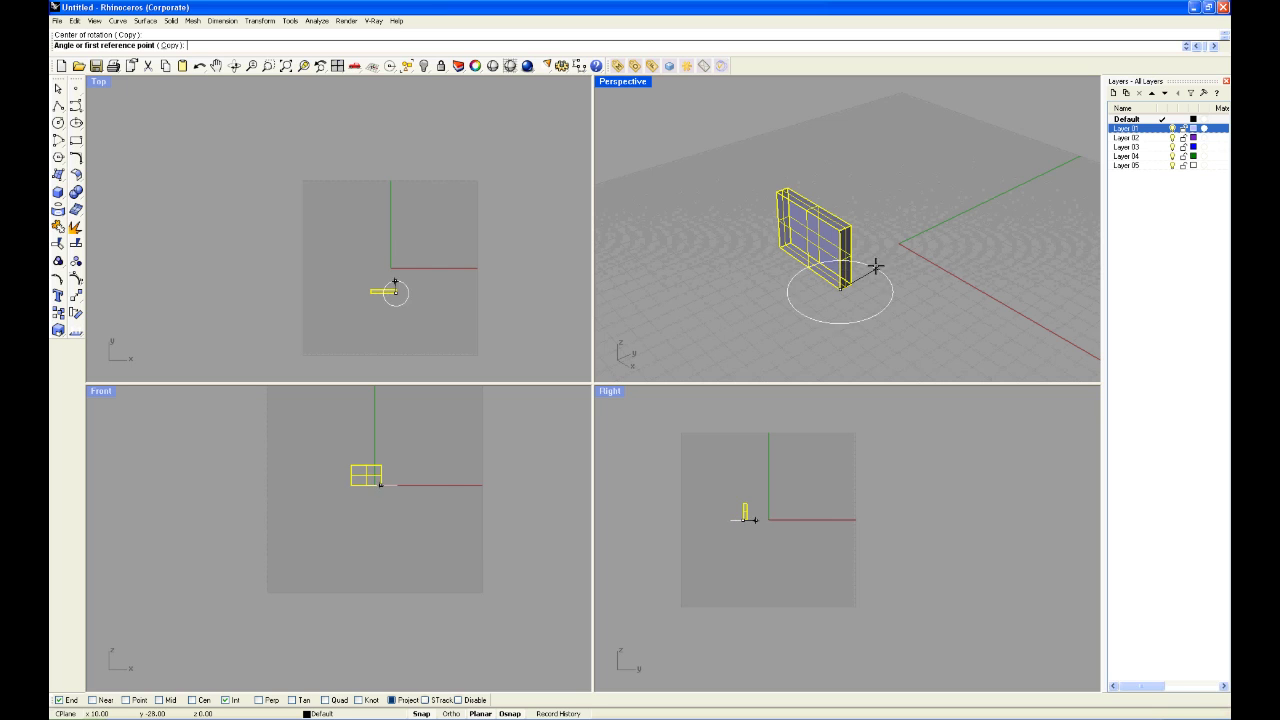
click(778, 247)
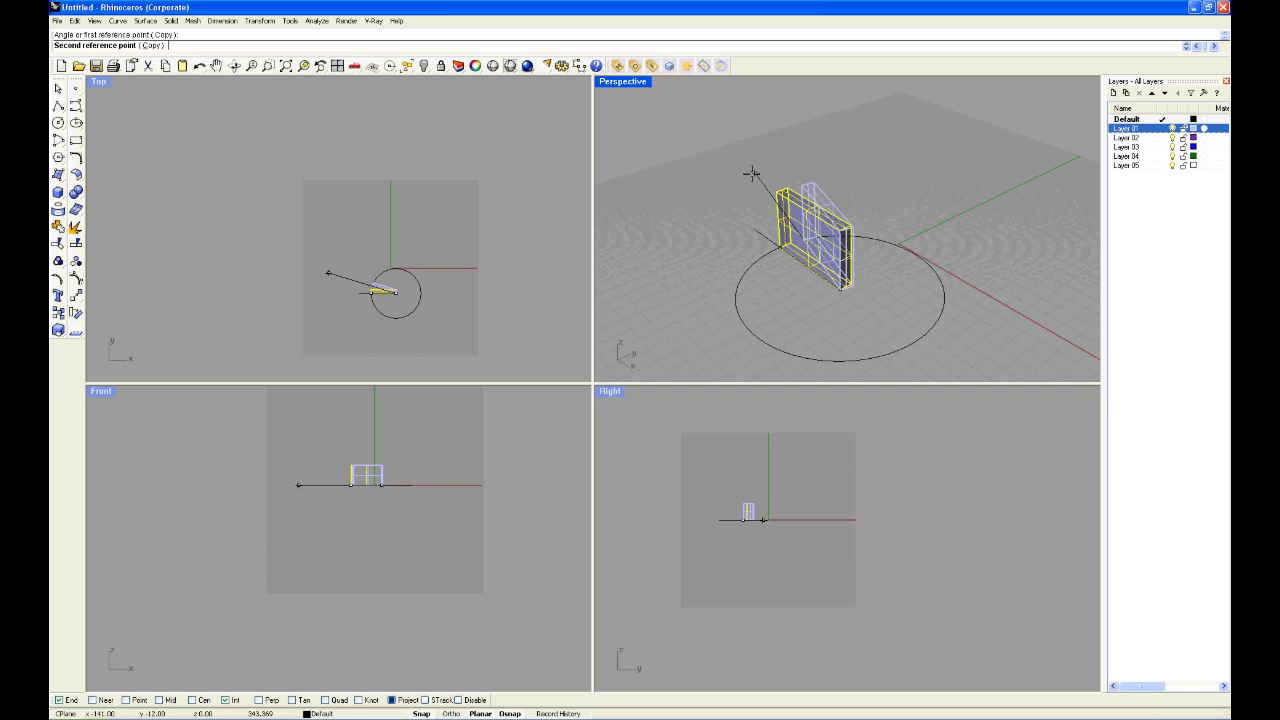
click(720, 280)
key(Return)
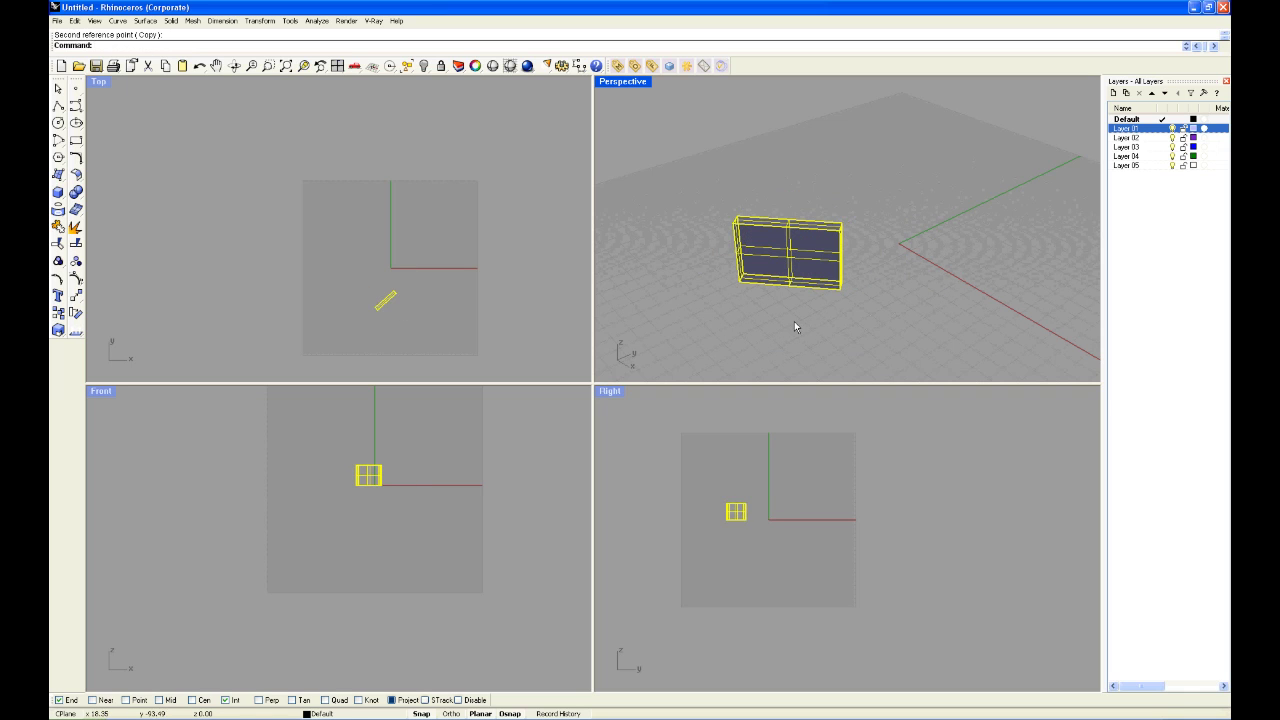
click(794, 326)
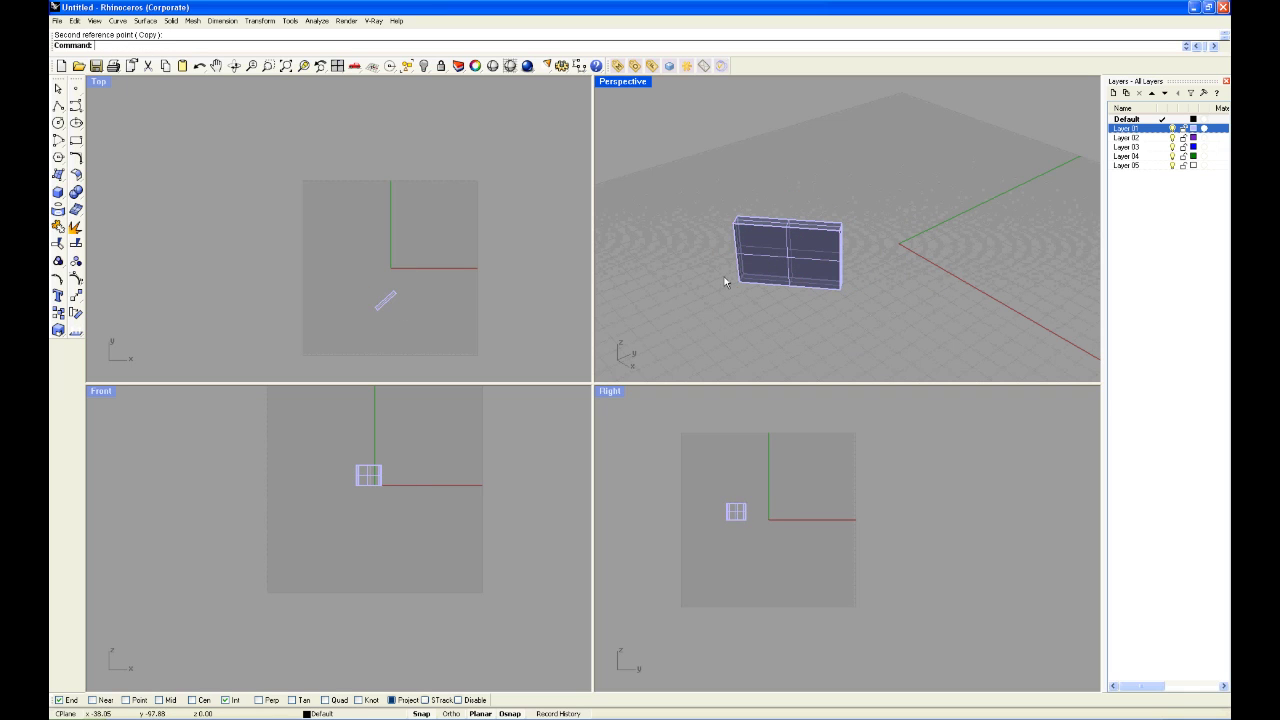
Copy the rotated box from its lower corner to four spots: one on either side in line with it and two in a row behind
click(58, 313)
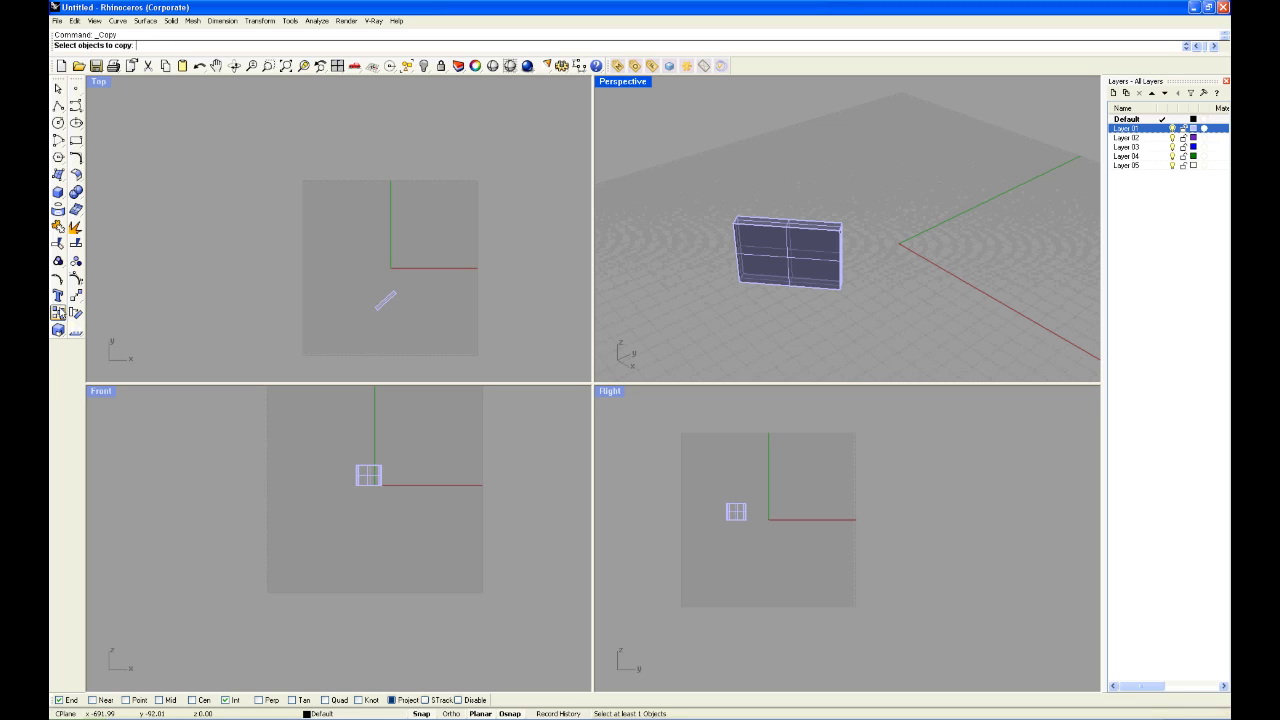
click(836, 263)
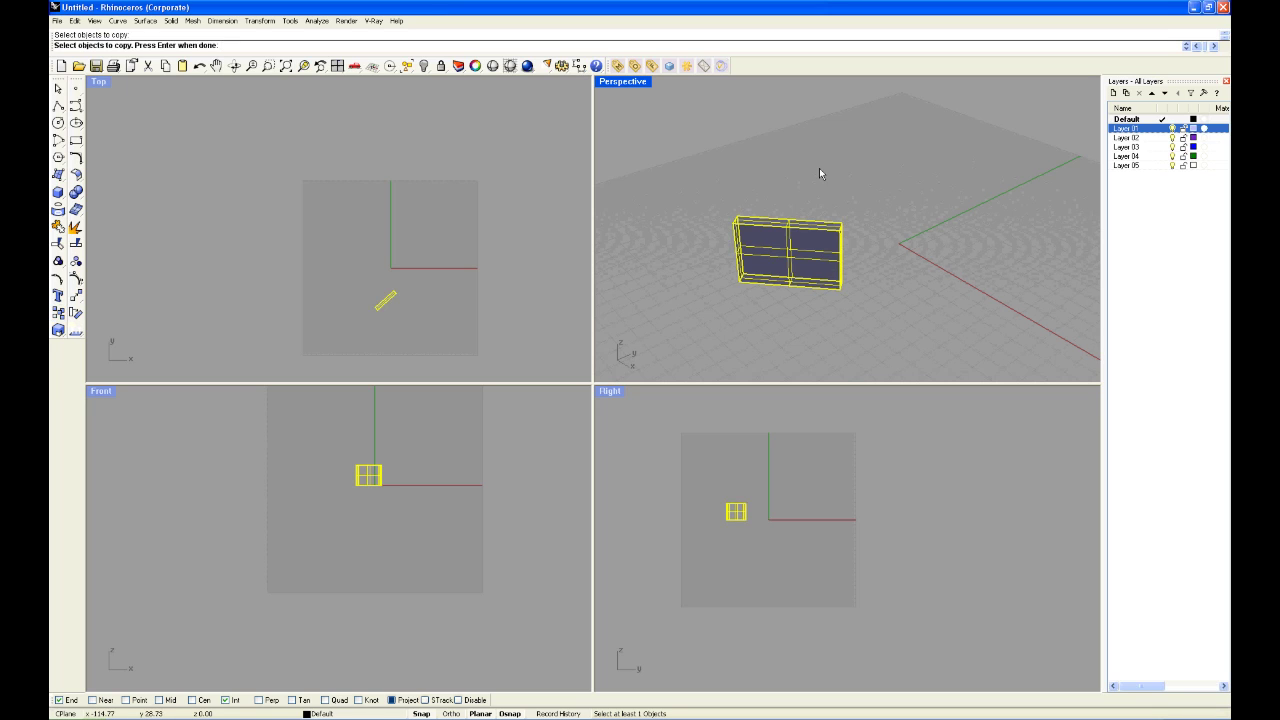
key(Return)
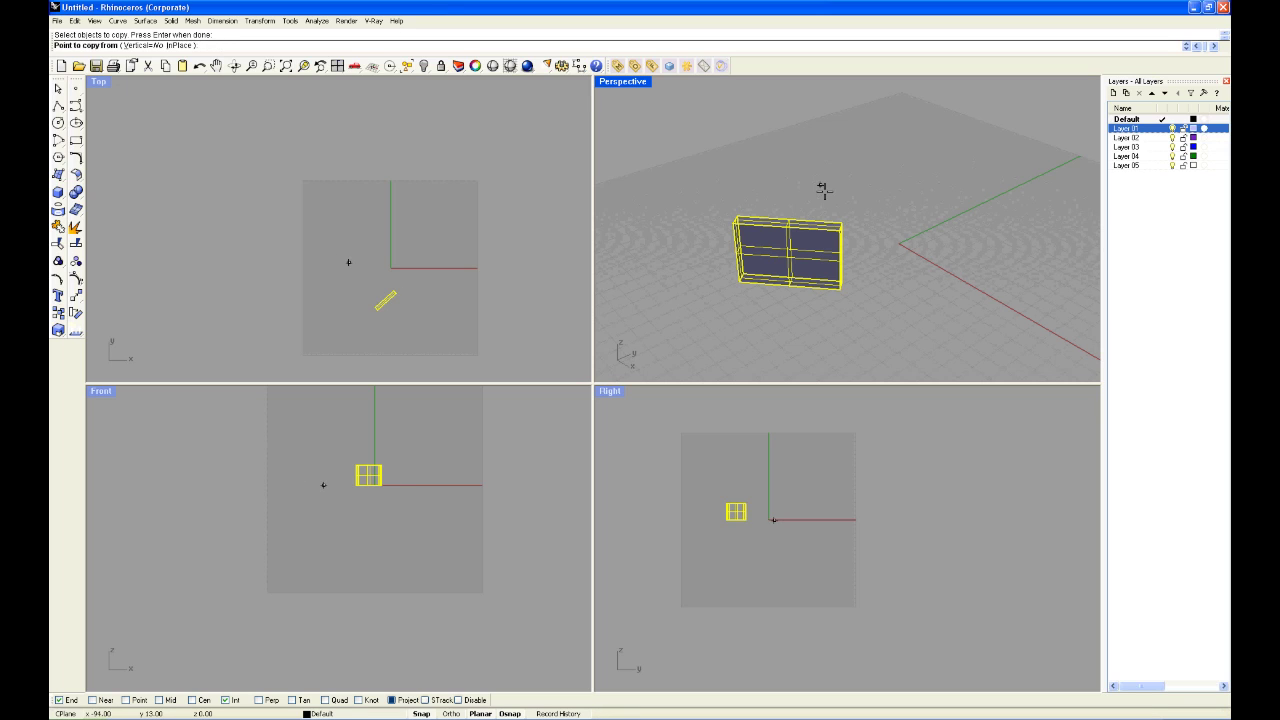
click(732, 287)
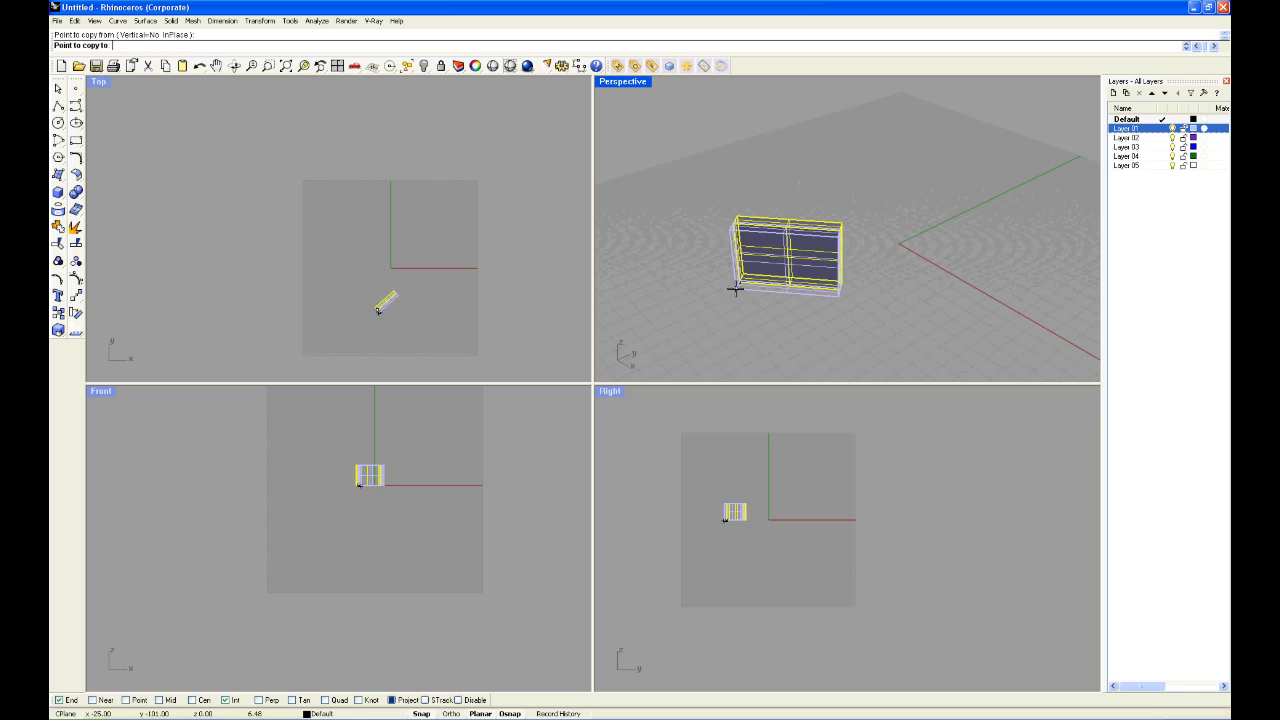
click(871, 296)
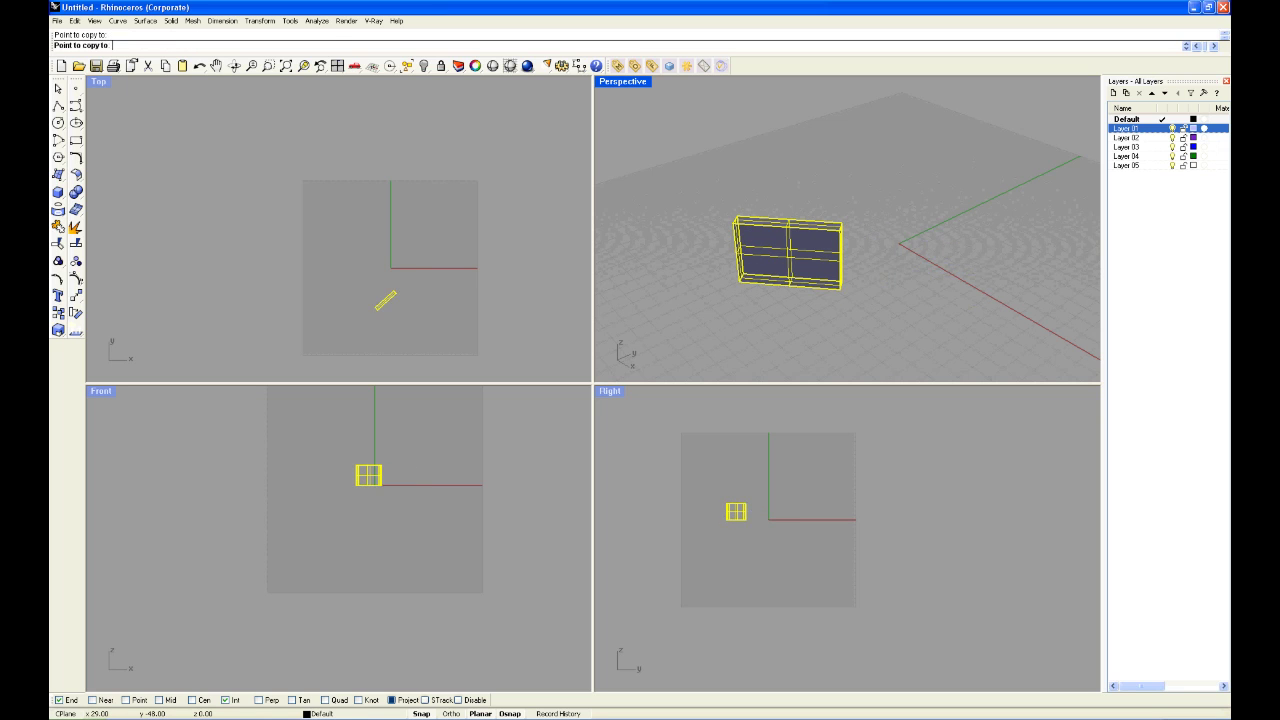
click(611, 270)
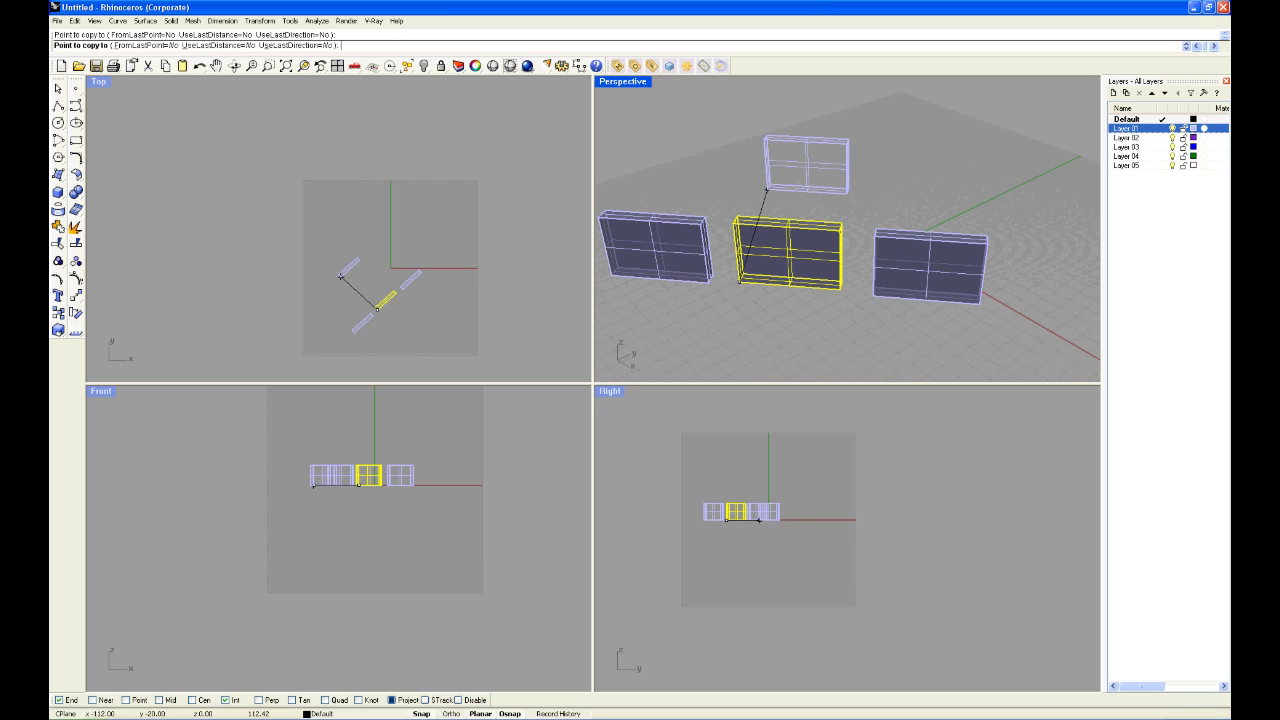
click(838, 178)
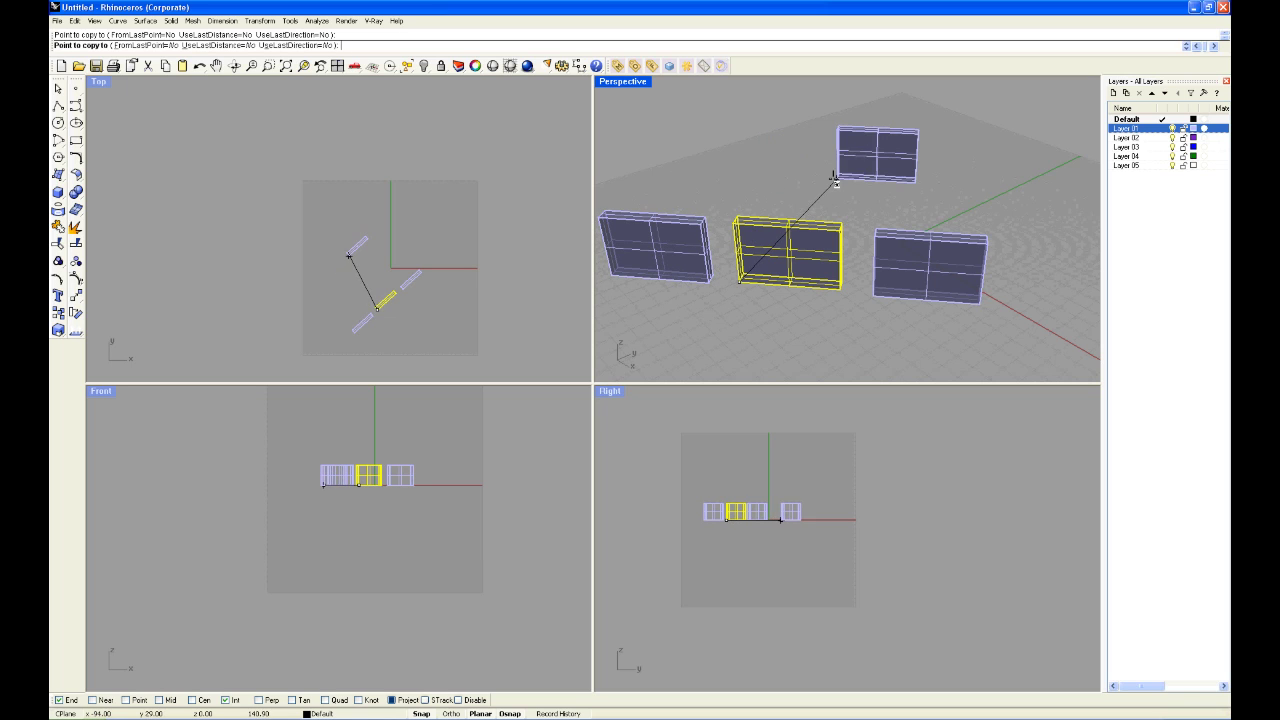
click(683, 172)
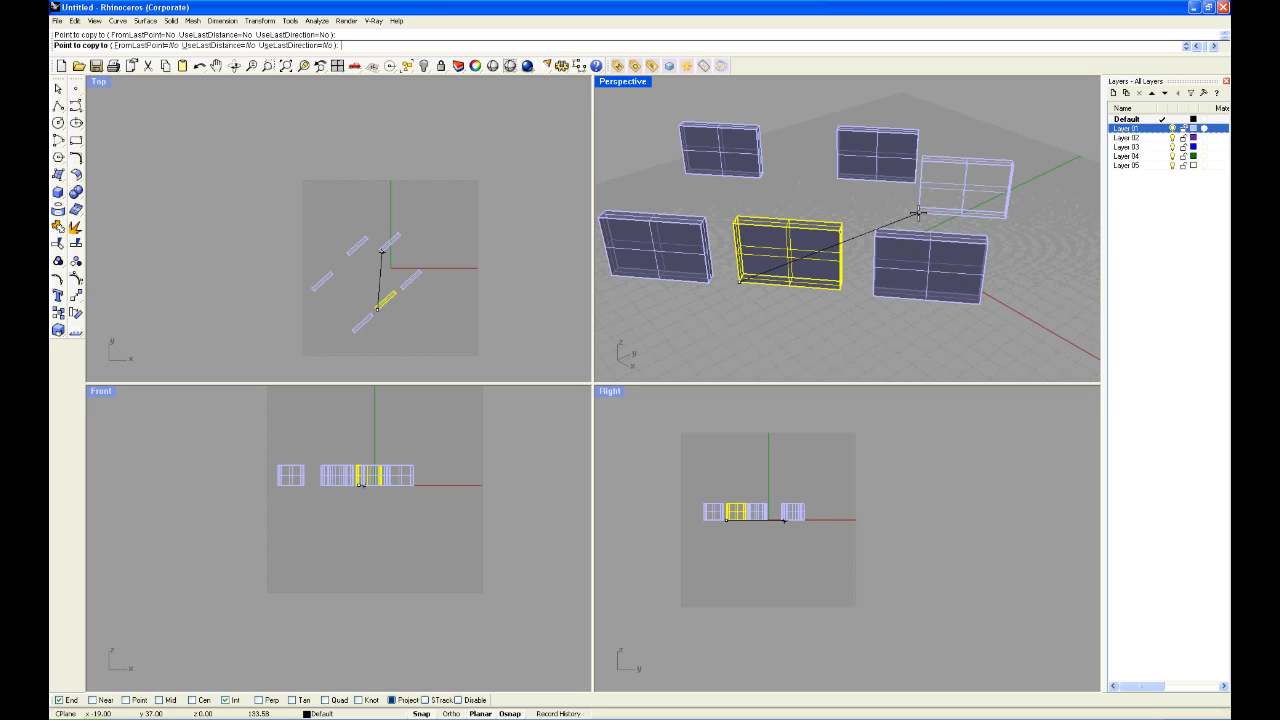
key(Return)
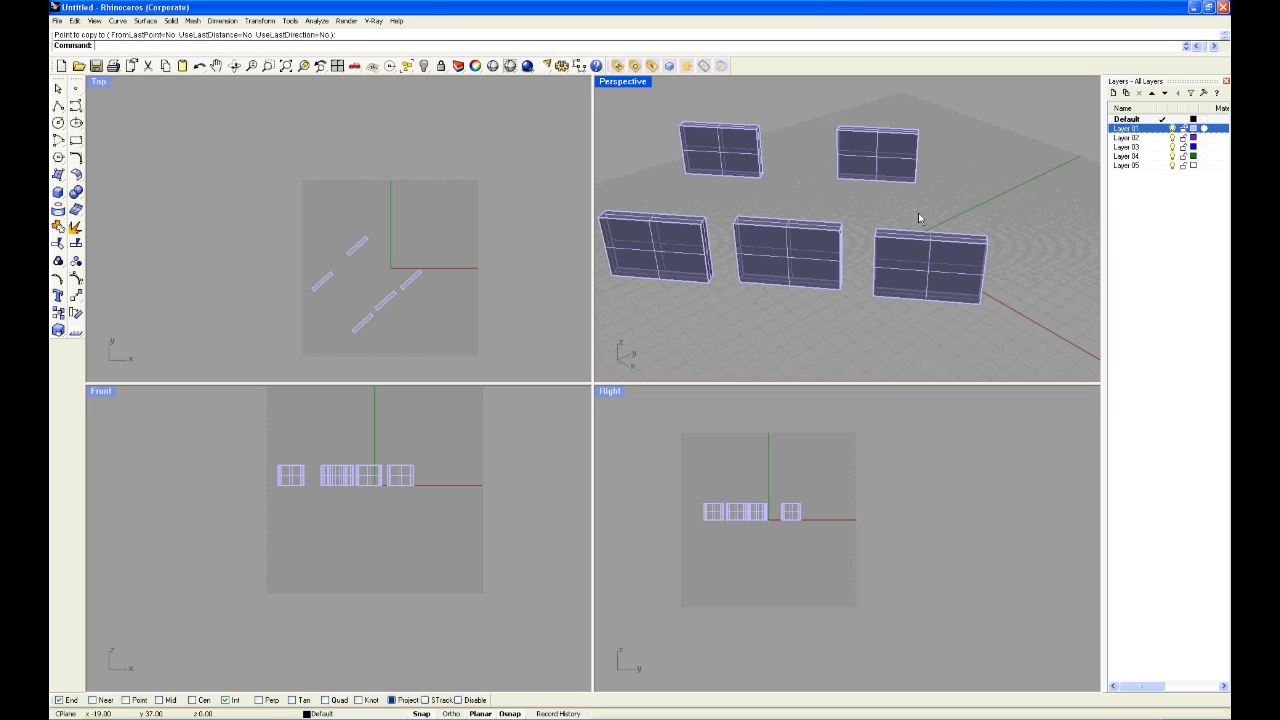
Delete four of the five boxes, keeping only the one at the near end of the front row, farthest from the origin
scroll(920, 218, down, 2)
click(890, 180)
click(937, 277)
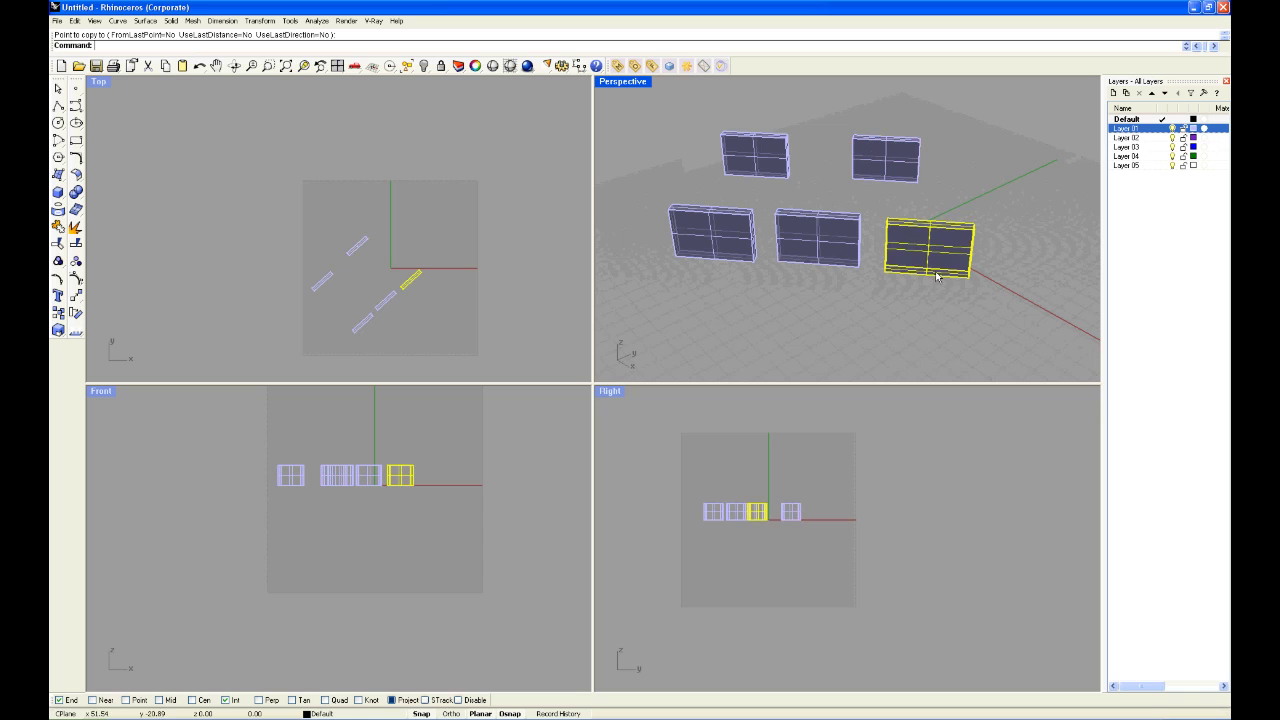
click(817, 240)
click(745, 250)
click(755, 155)
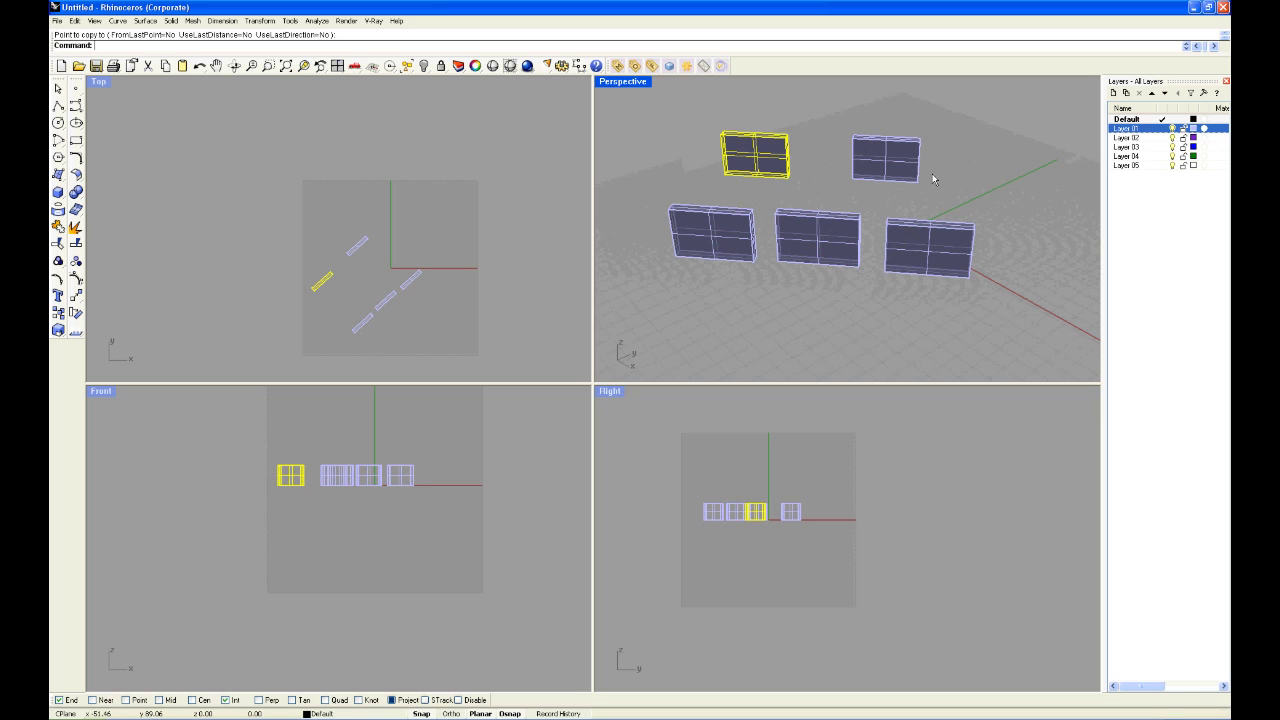
click(915, 170)
drag(1027, 316, 783, 114)
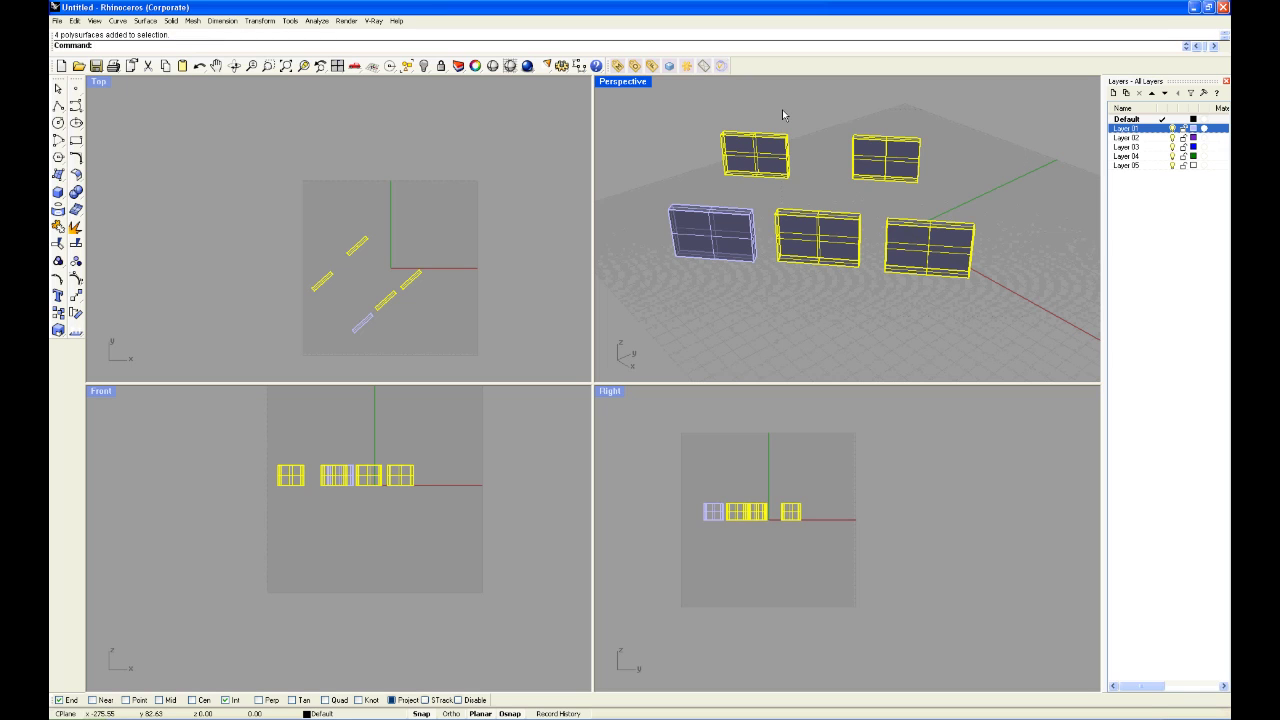
text(Delete)
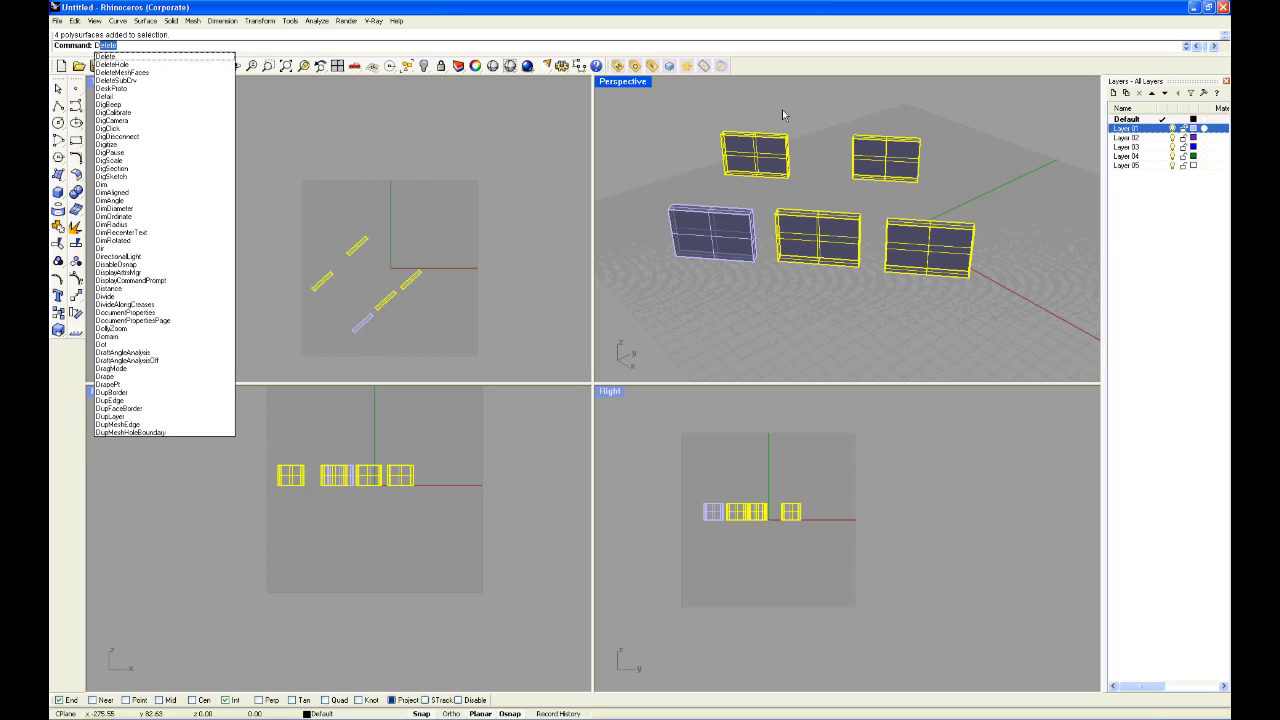
key(Return)
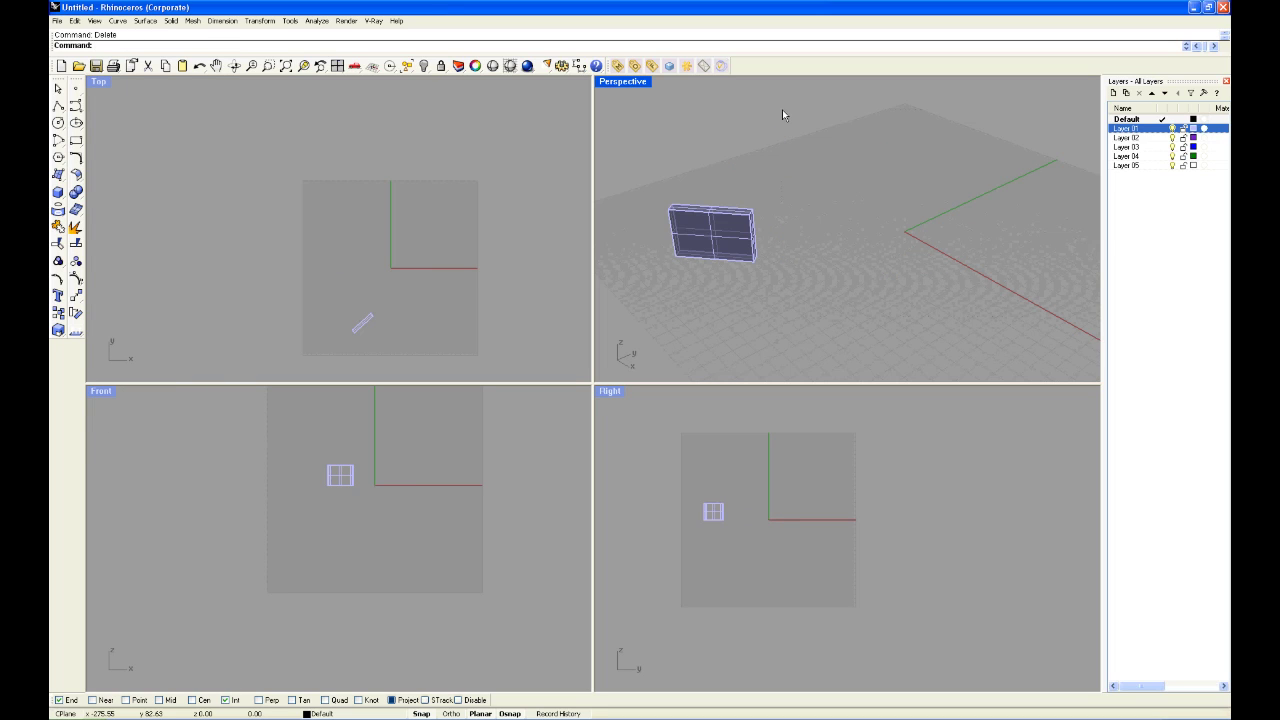
Stretch the remaining box along its long side with Scale1D, from one lower end corner, to nearly three times its length
right_drag(782, 112, 836, 191)
scroll(837, 190, down, 3)
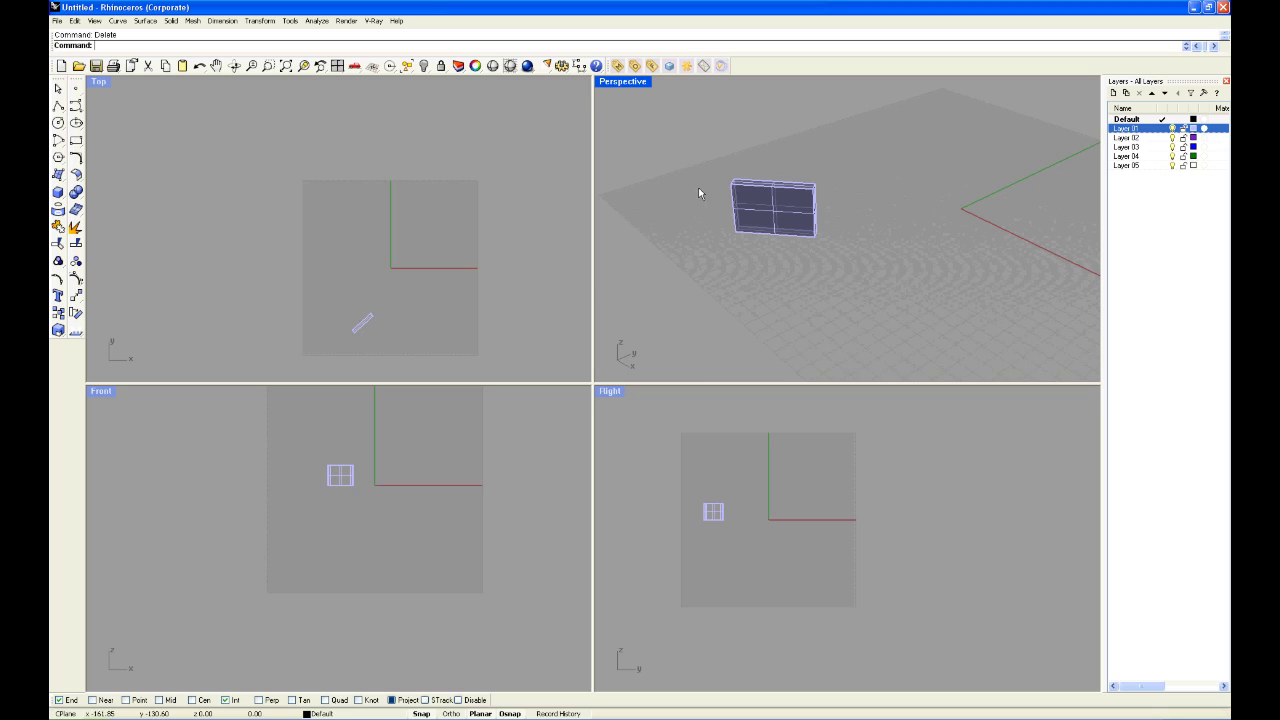
click(57, 336)
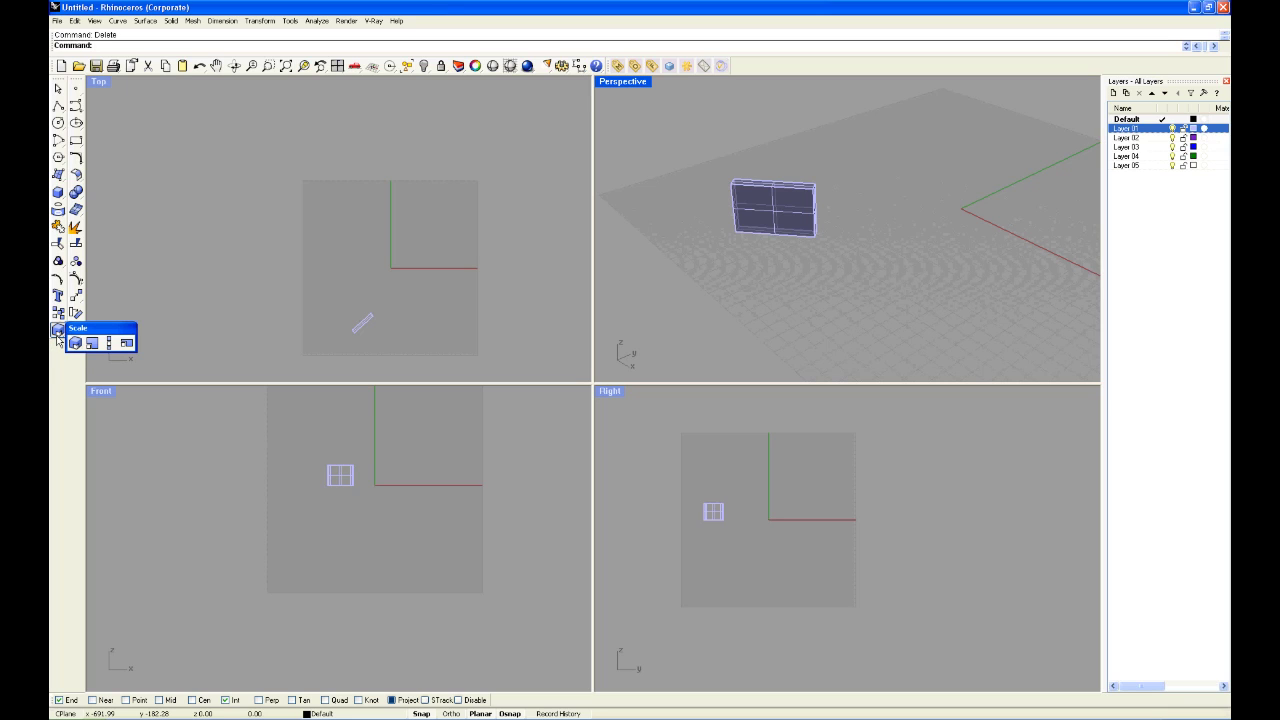
click(109, 344)
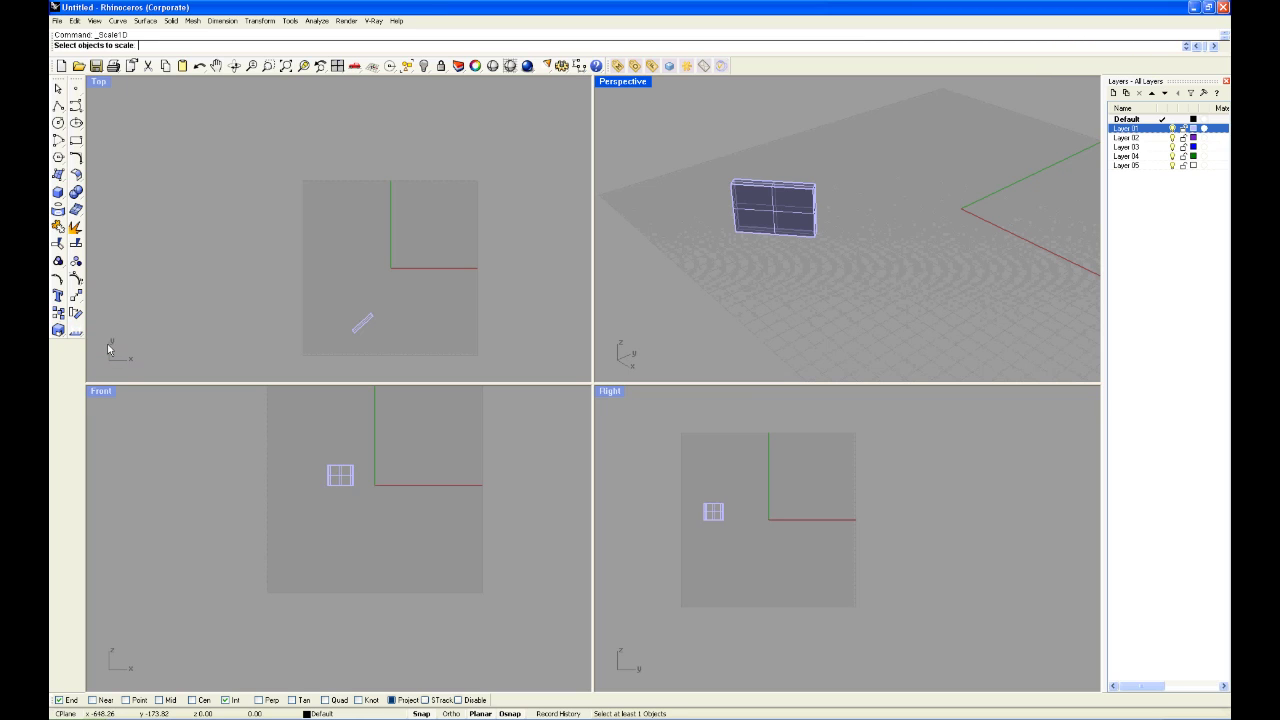
click(748, 205)
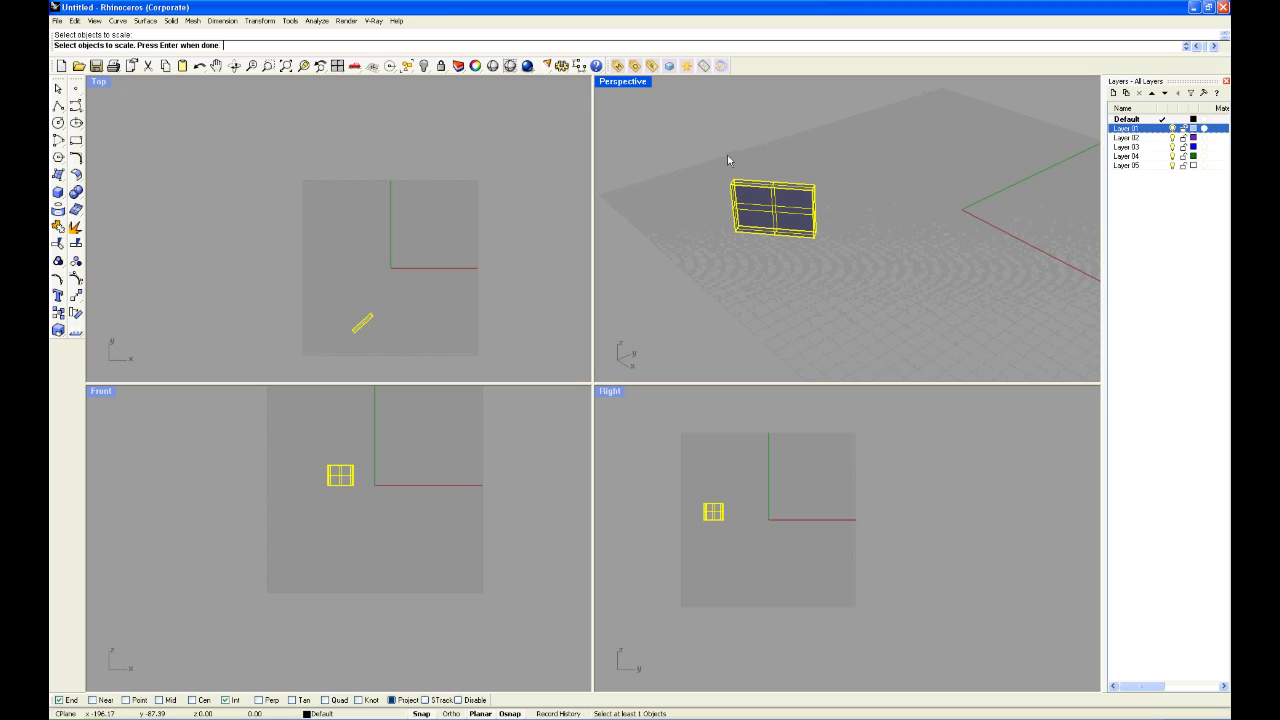
key(Return)
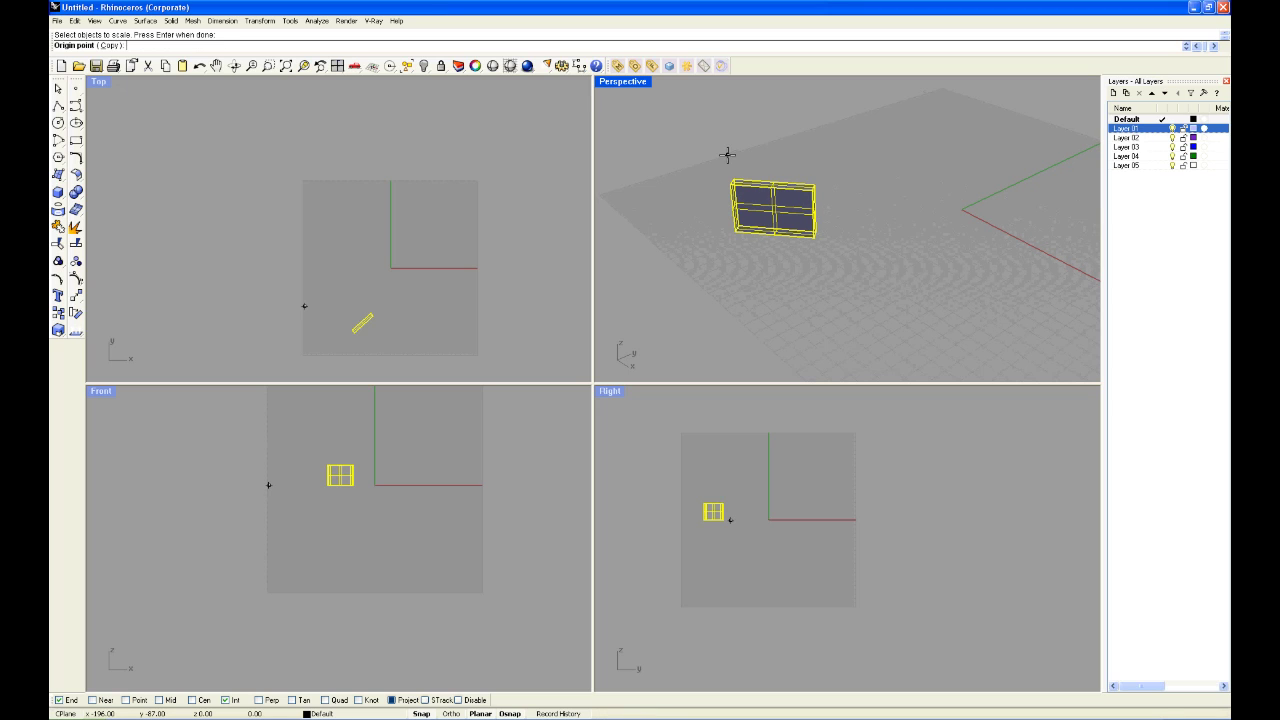
click(733, 238)
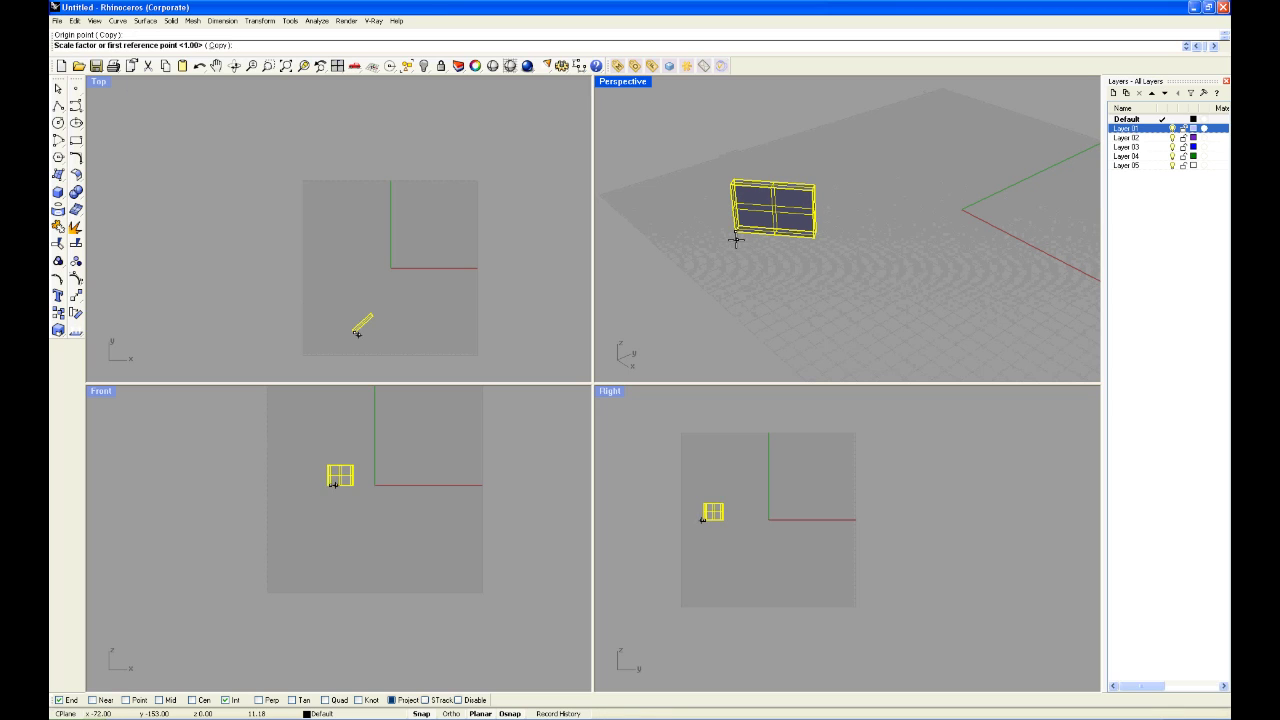
click(812, 242)
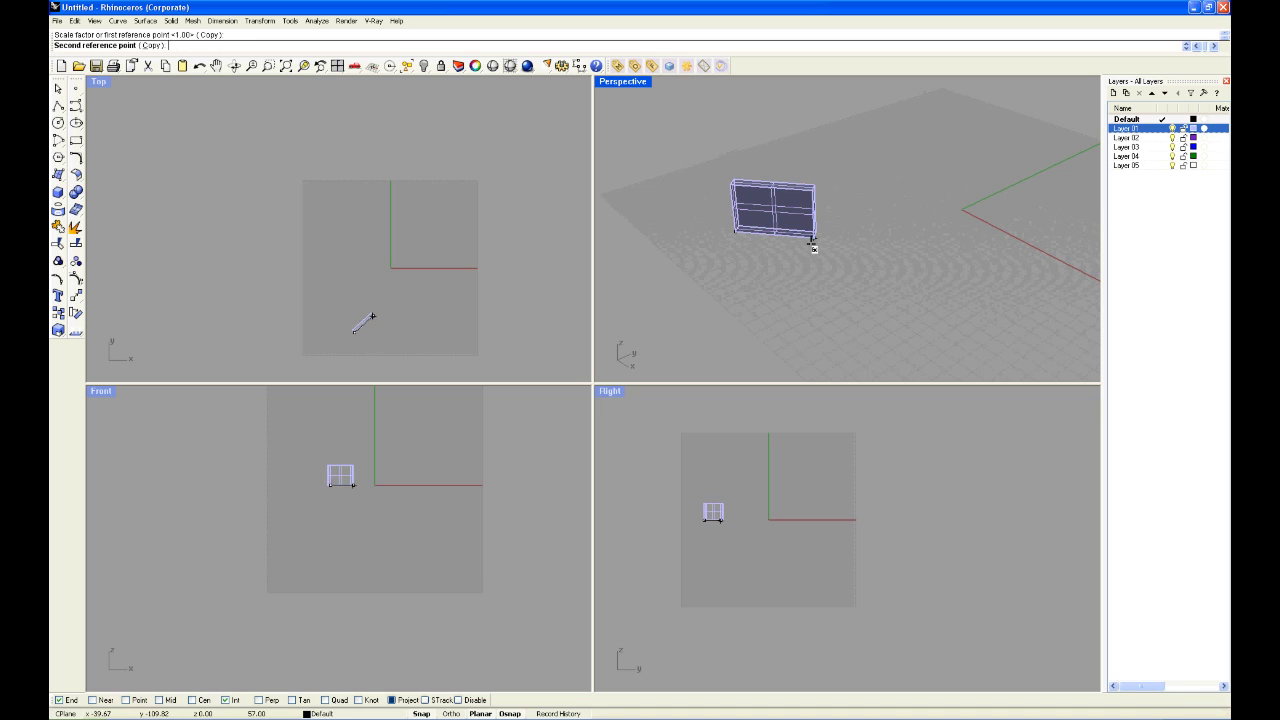
click(985, 247)
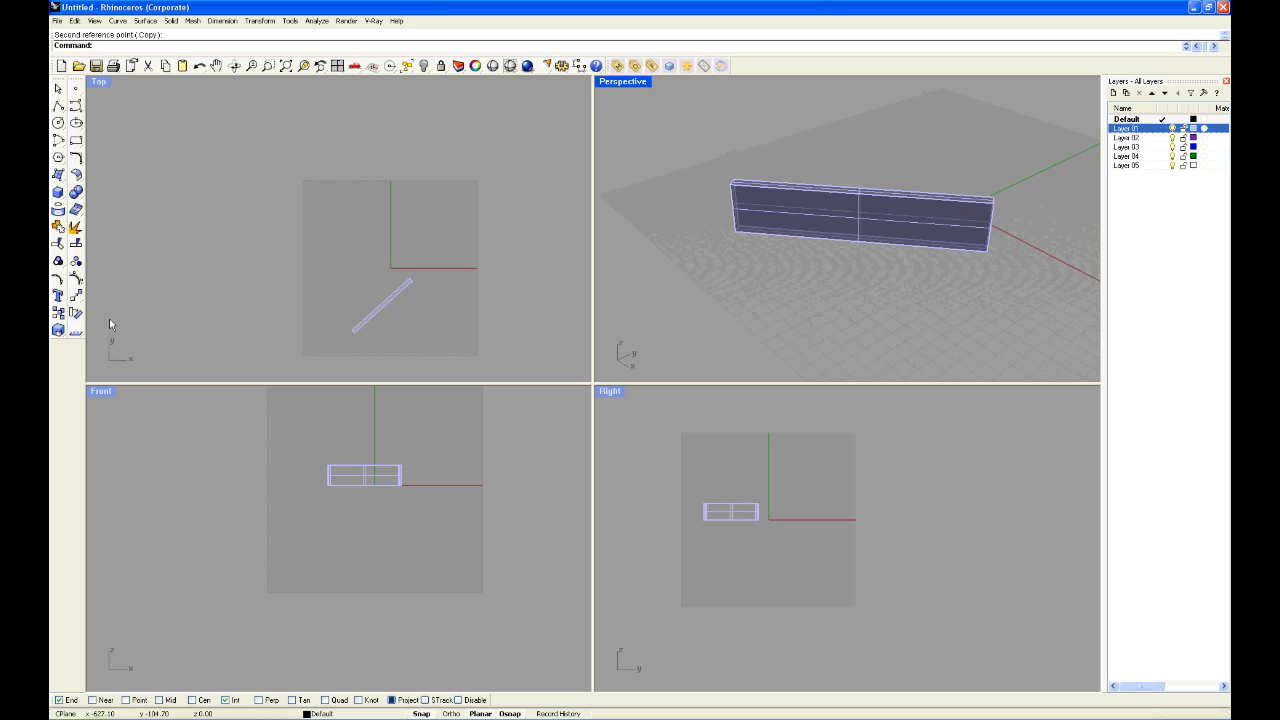
Shorten the box along its long side with Scale1D, from the lower end corner farthest from the origin, to about a third of its length
right_click(762, 142)
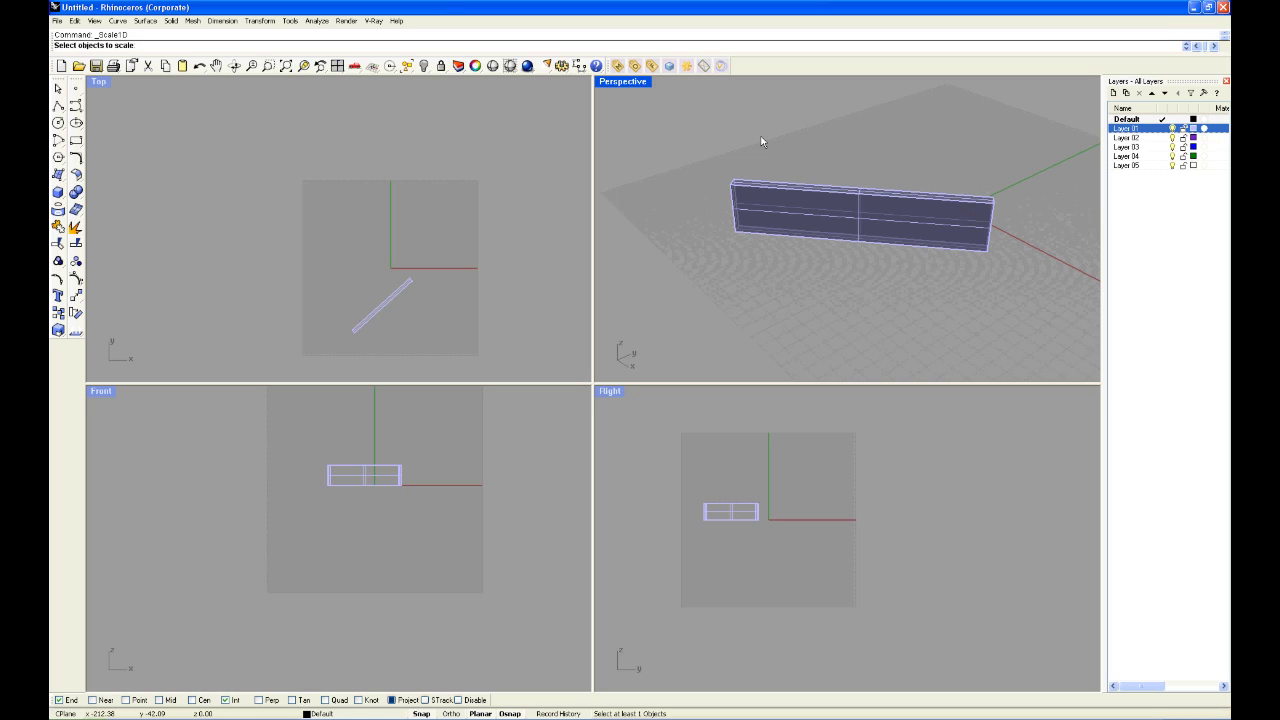
click(808, 203)
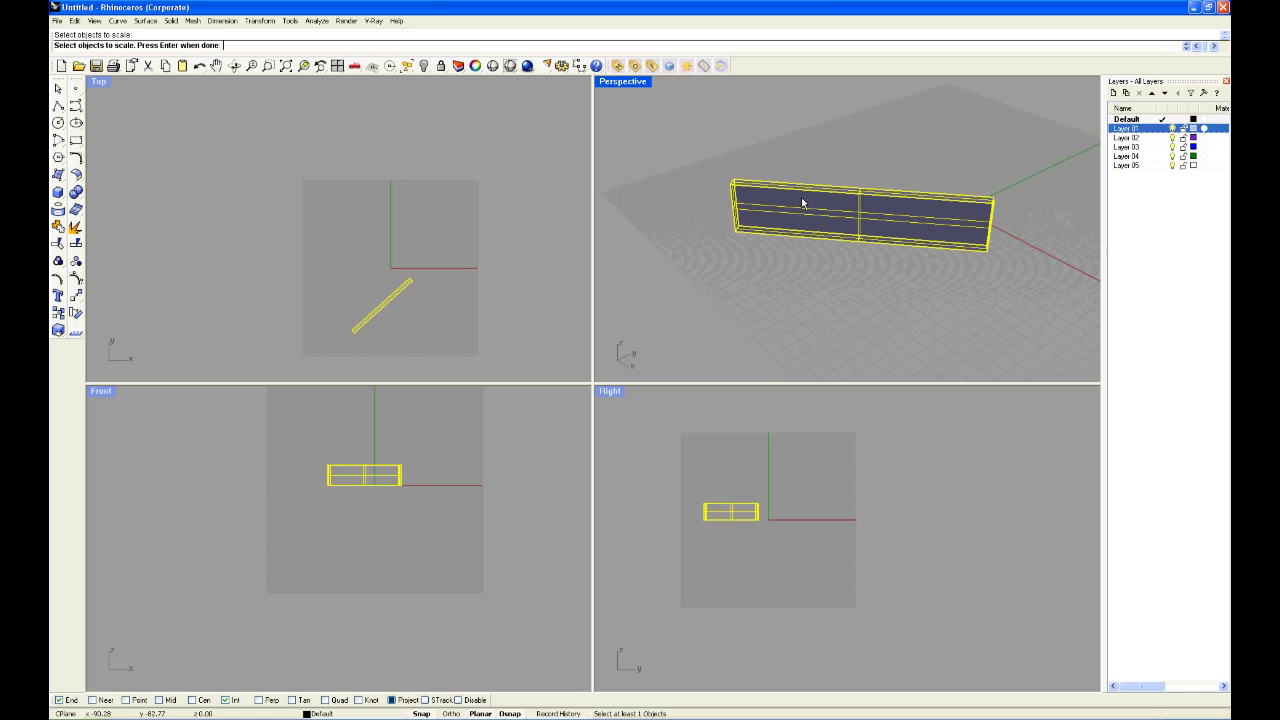
key(Return)
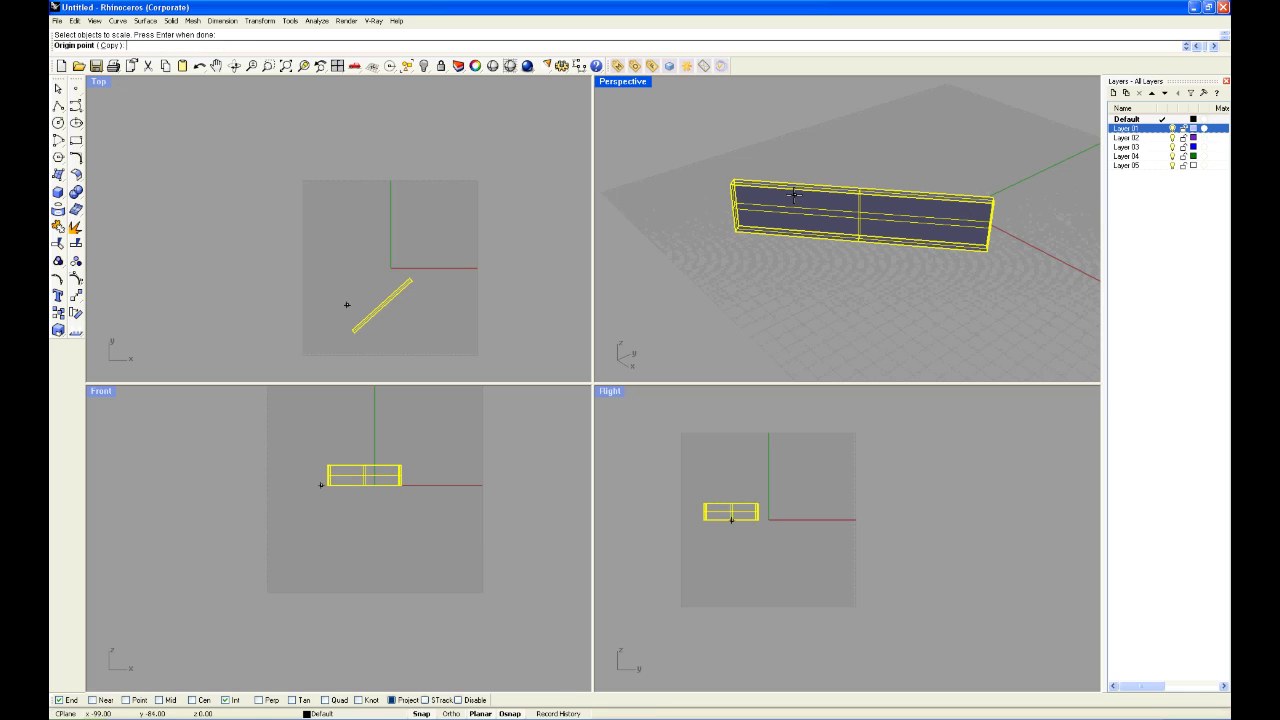
click(738, 234)
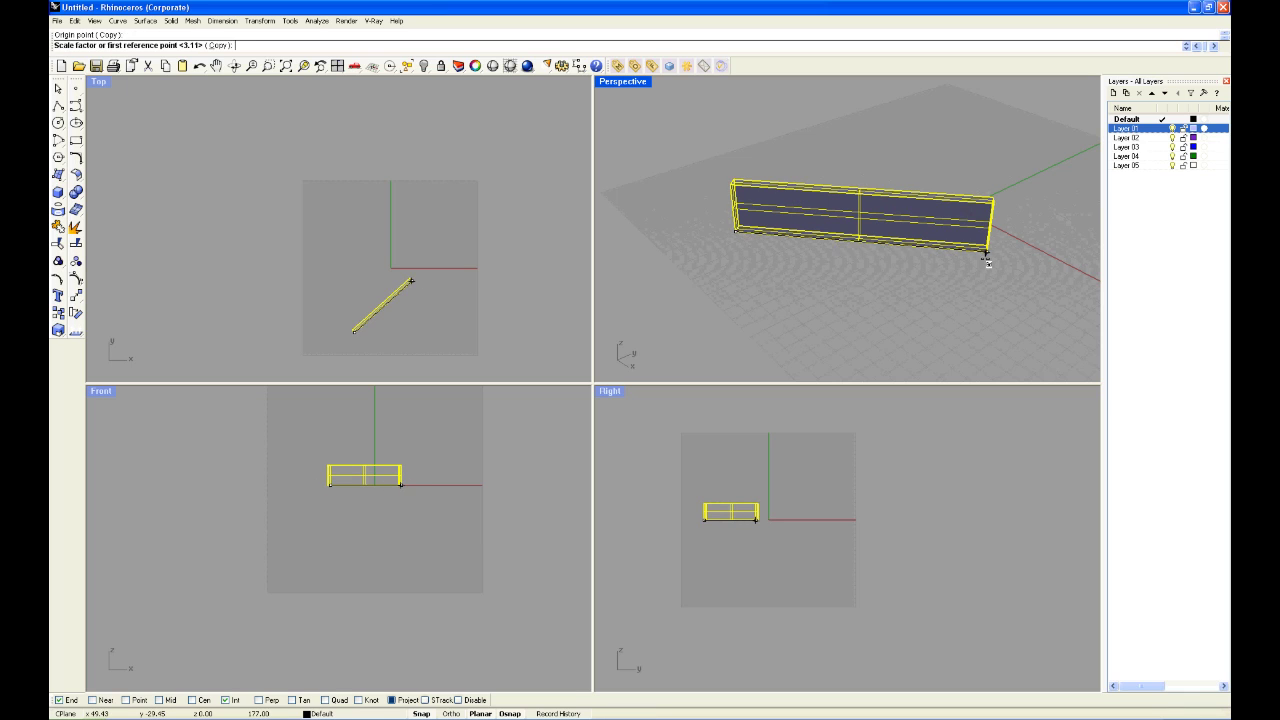
click(987, 252)
click(822, 244)
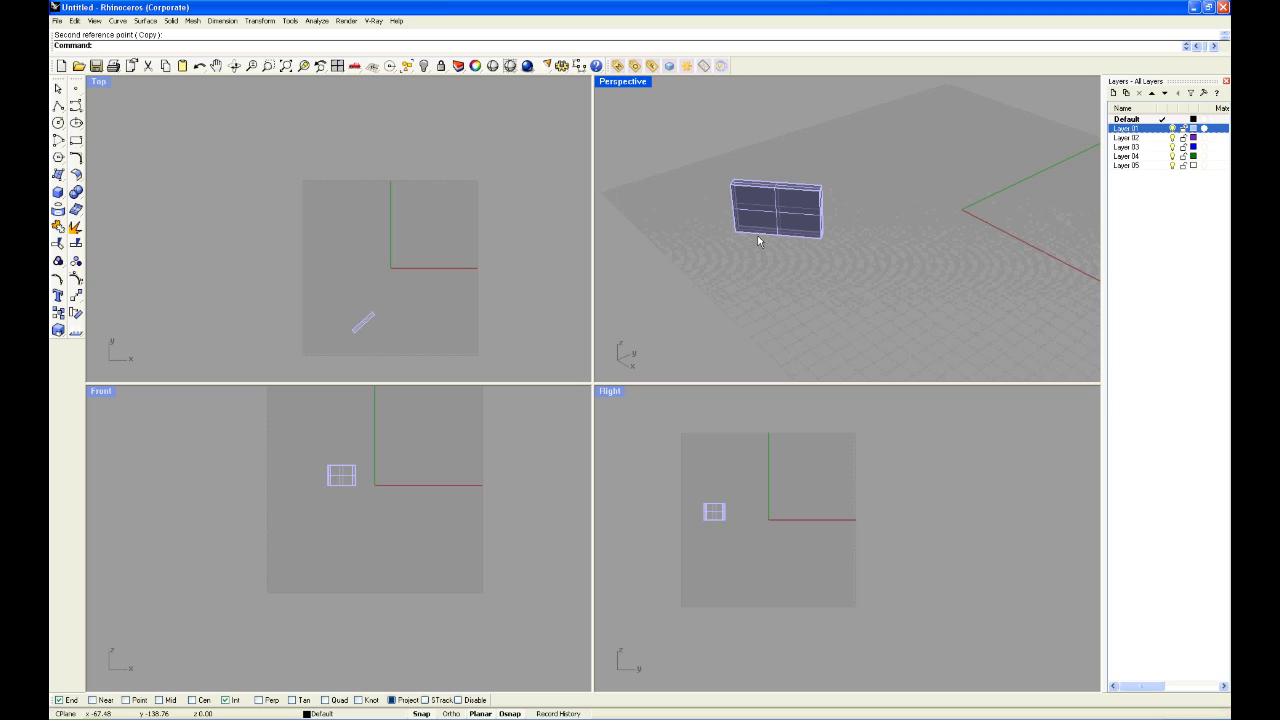
Stretch the box along its long side with Scale1D from the same lower corner, entering 500 as the new length
right_click(724, 170)
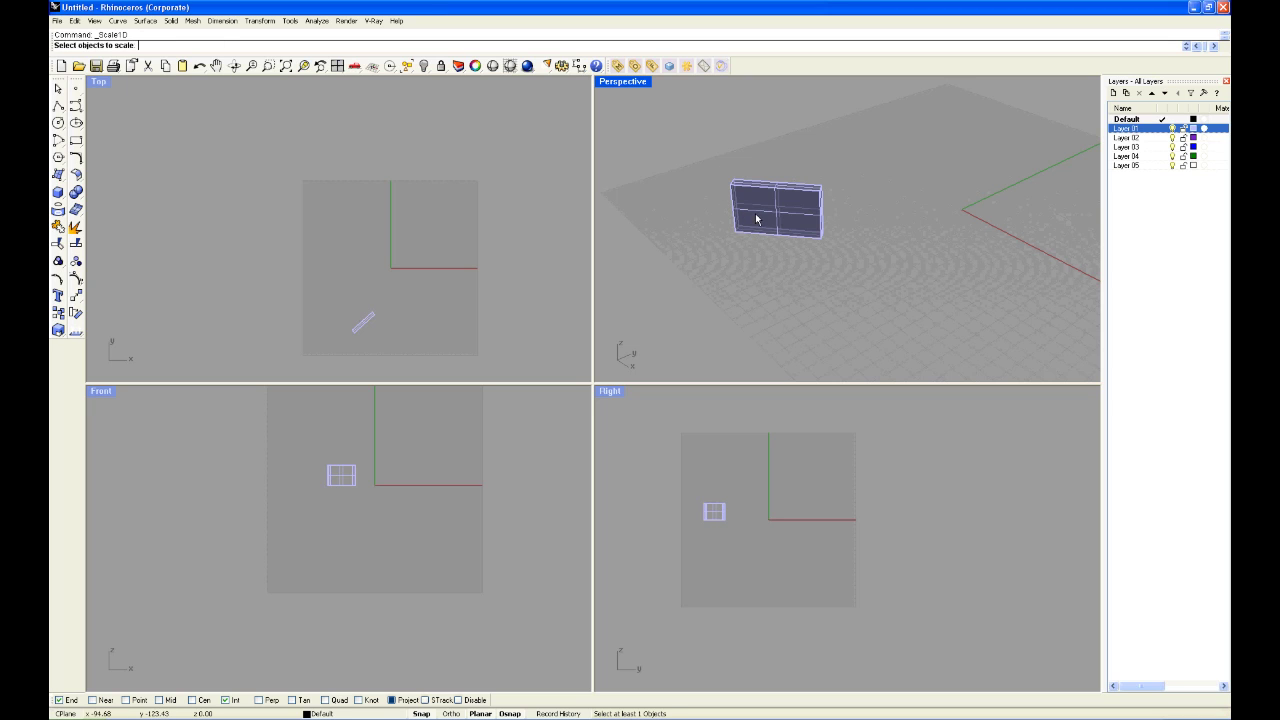
click(756, 219)
key(Return)
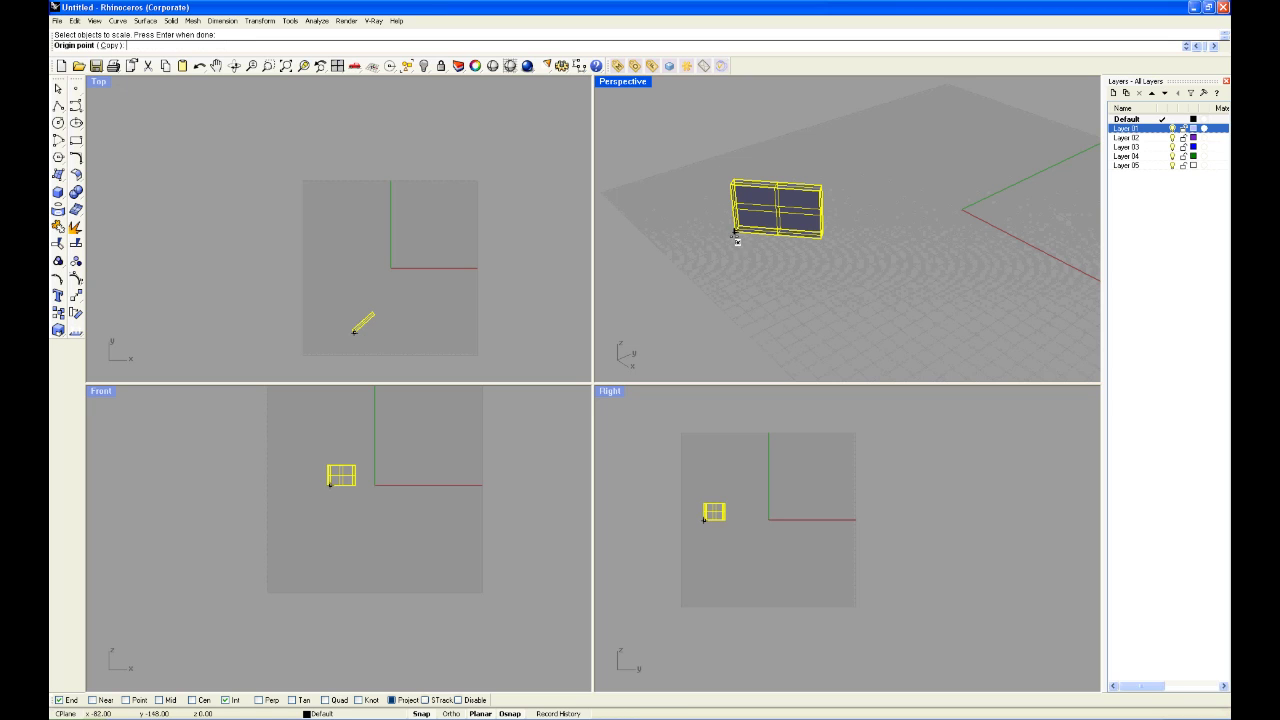
click(735, 234)
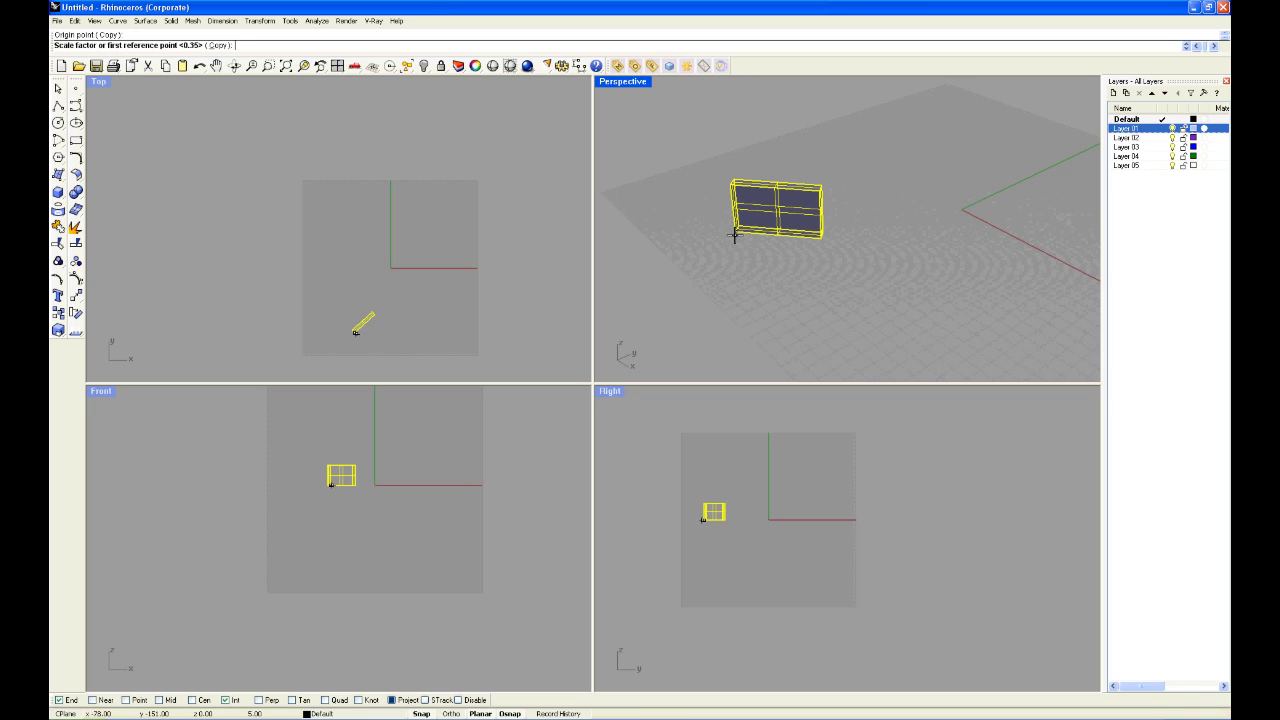
click(816, 241)
text(500)
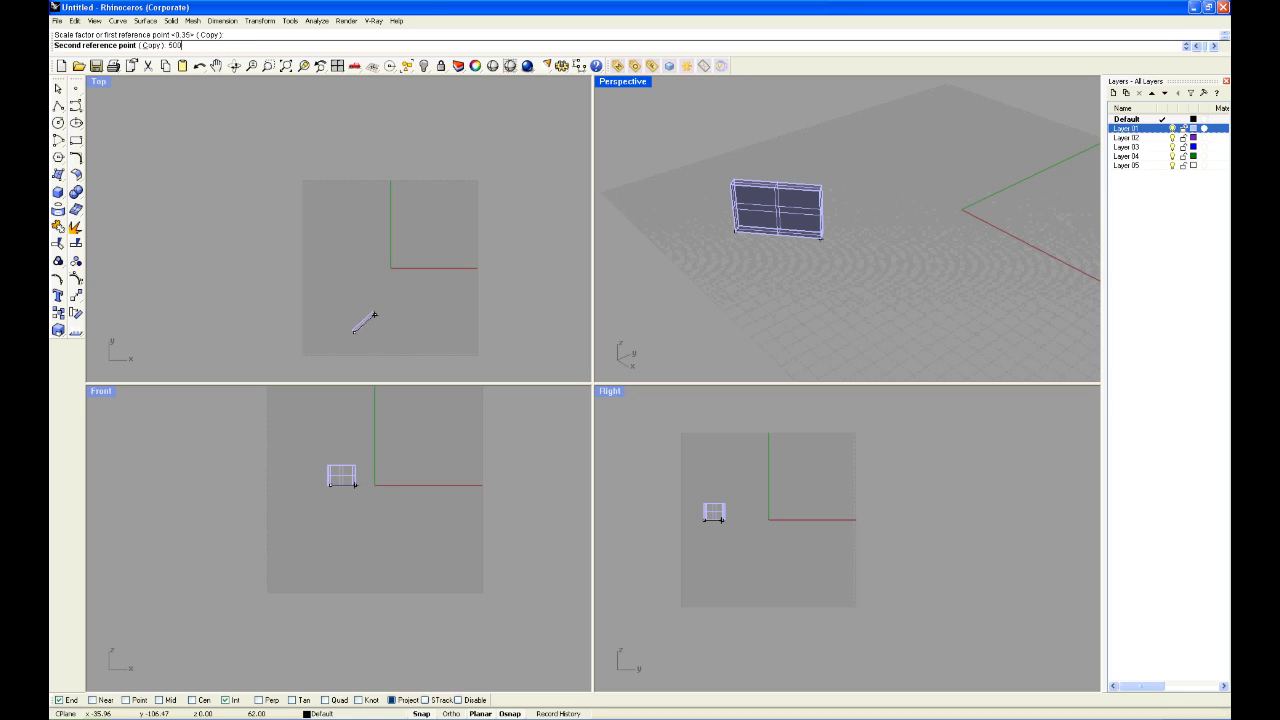
key(Return)
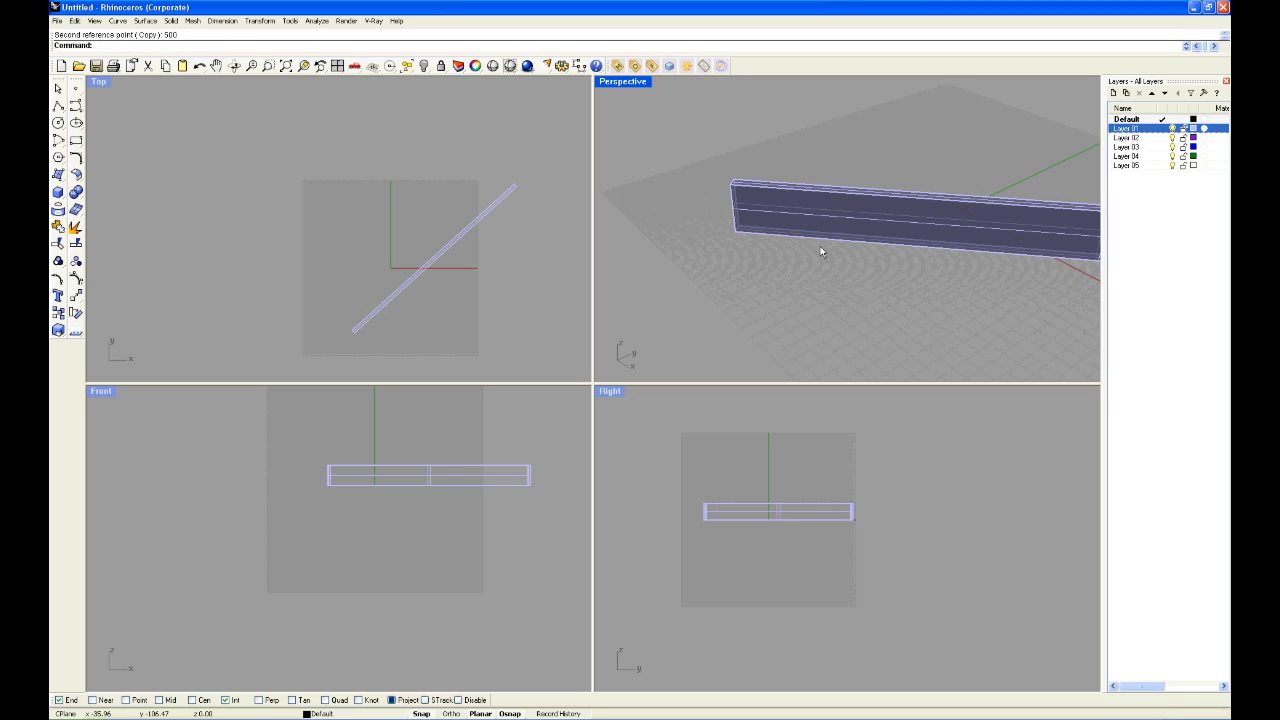
scroll(708, 222, down, 5)
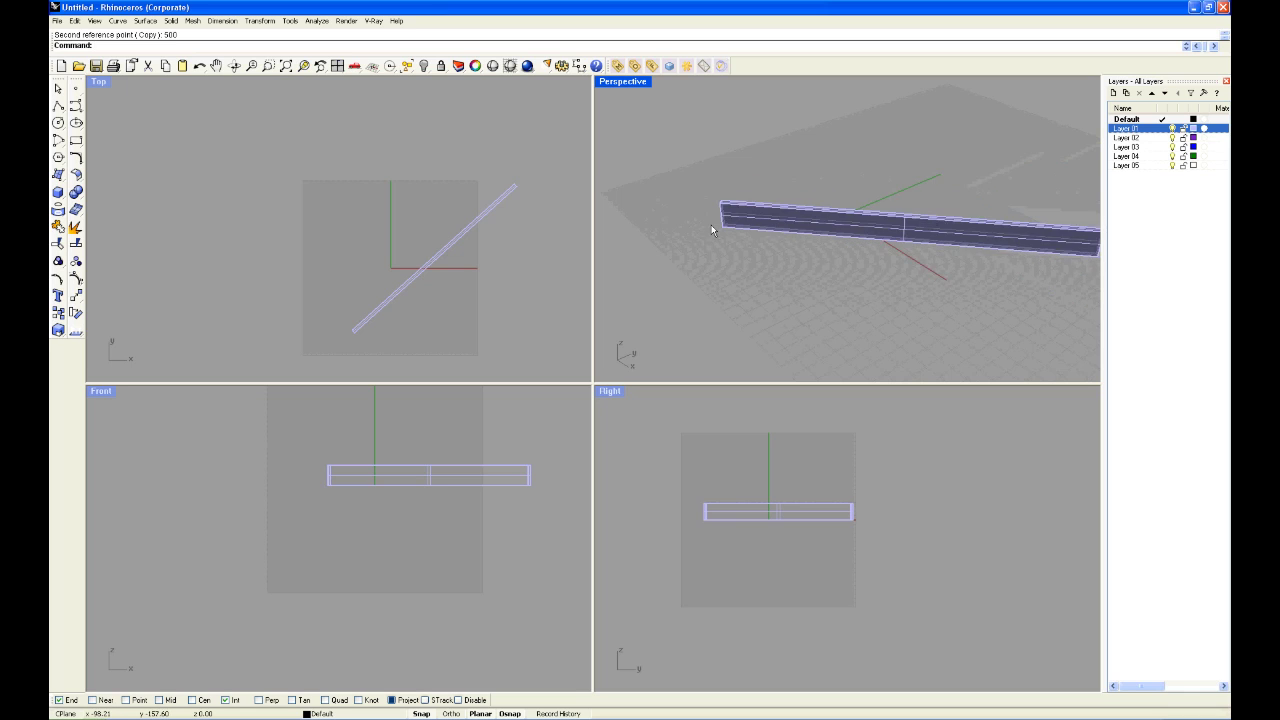
scroll(815, 240, up, 3)
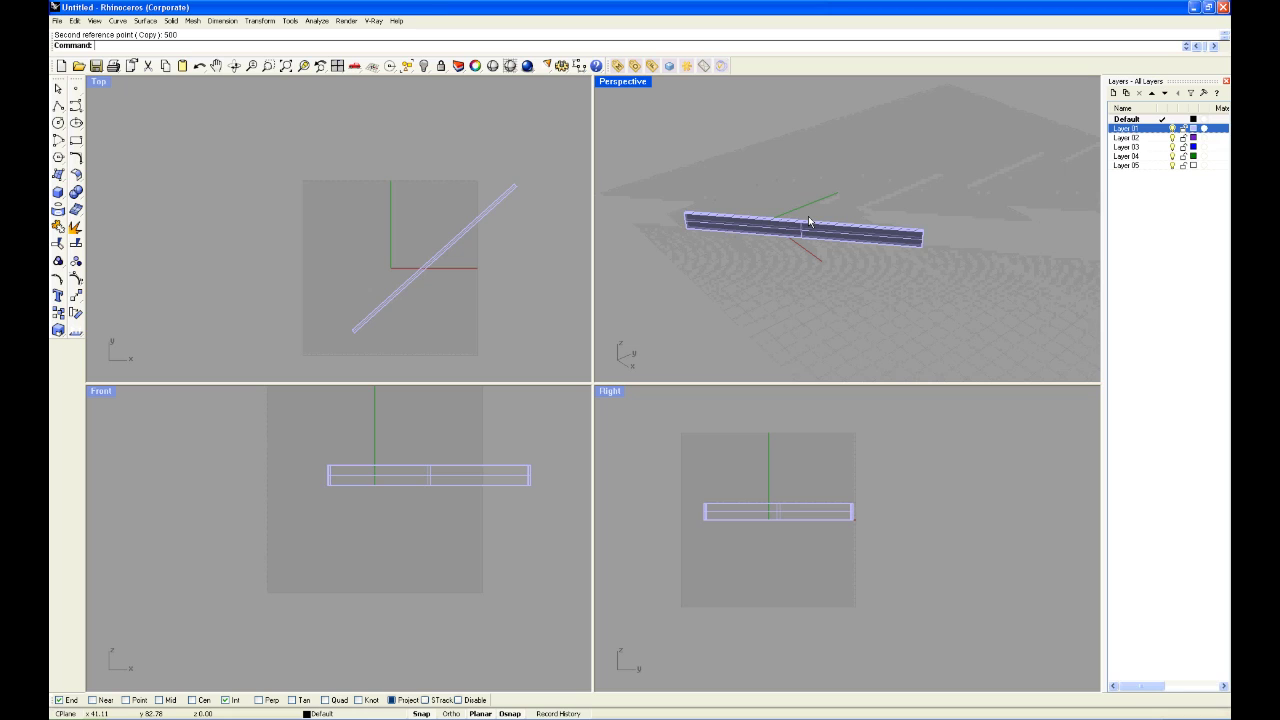
scroll(810, 221, up, 1)
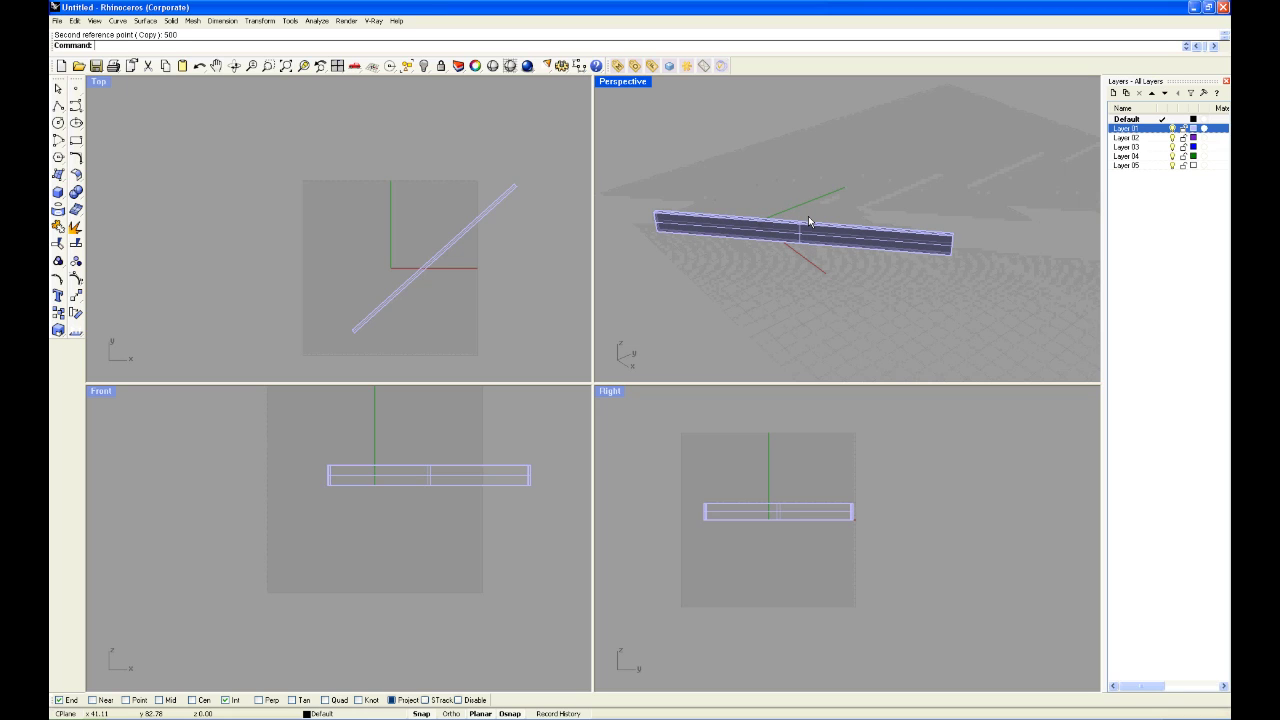
Undo the Scale1D stretch to 500 and deselect the box
key(ctrl+z)
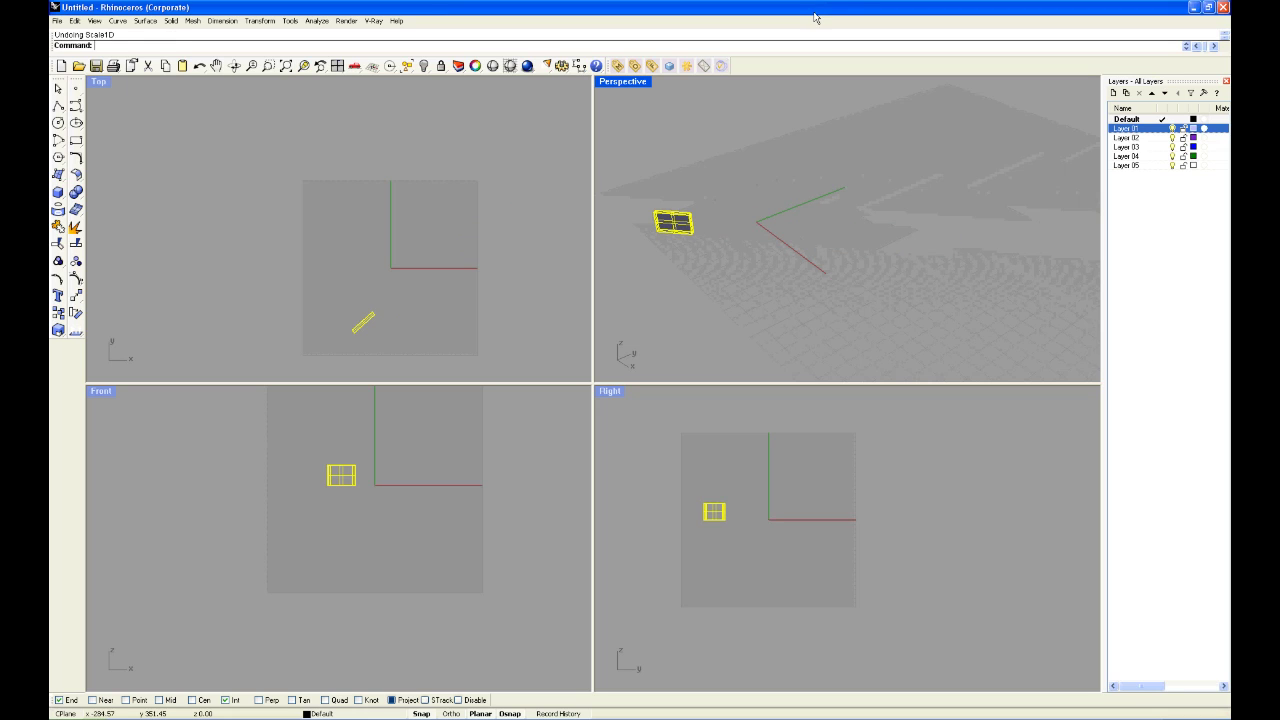
click(828, 214)
scroll(828, 214, down, 3)
scroll(703, 222, up, 5)
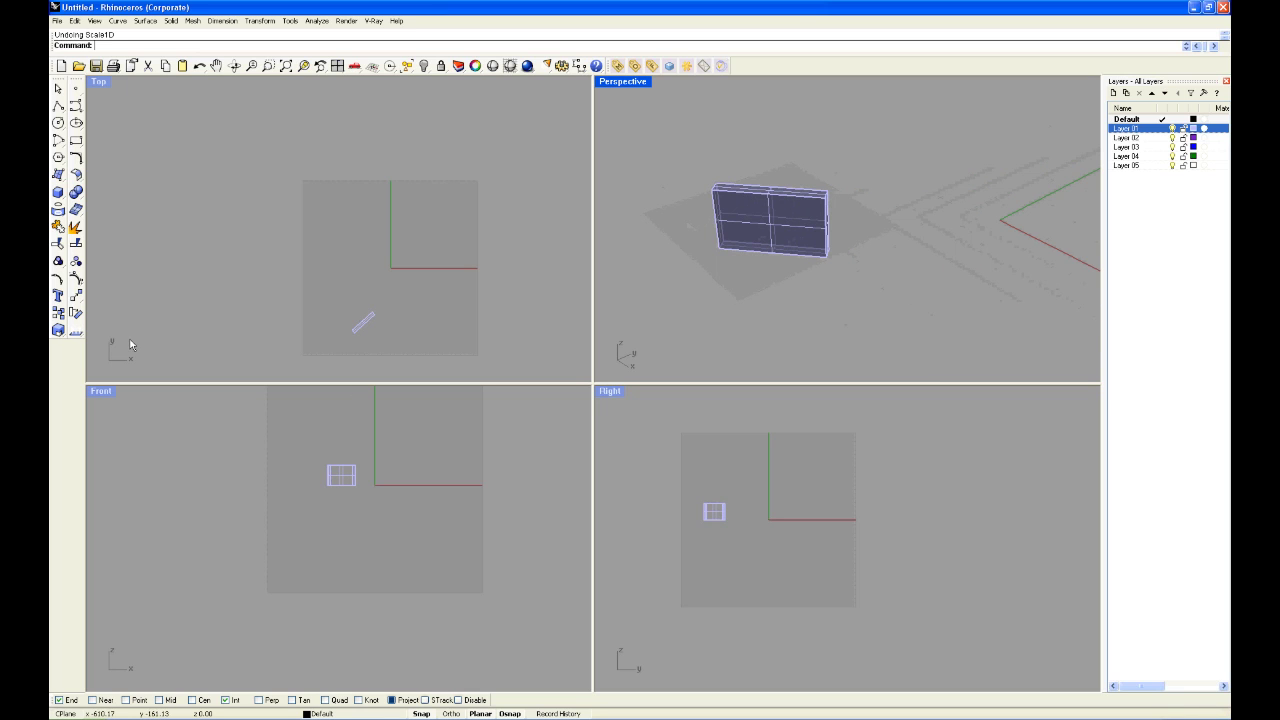
Enlarge the box in length and thickness with Scale2D, from its lower end corner, to roughly two and a half times its size
click(58, 330)
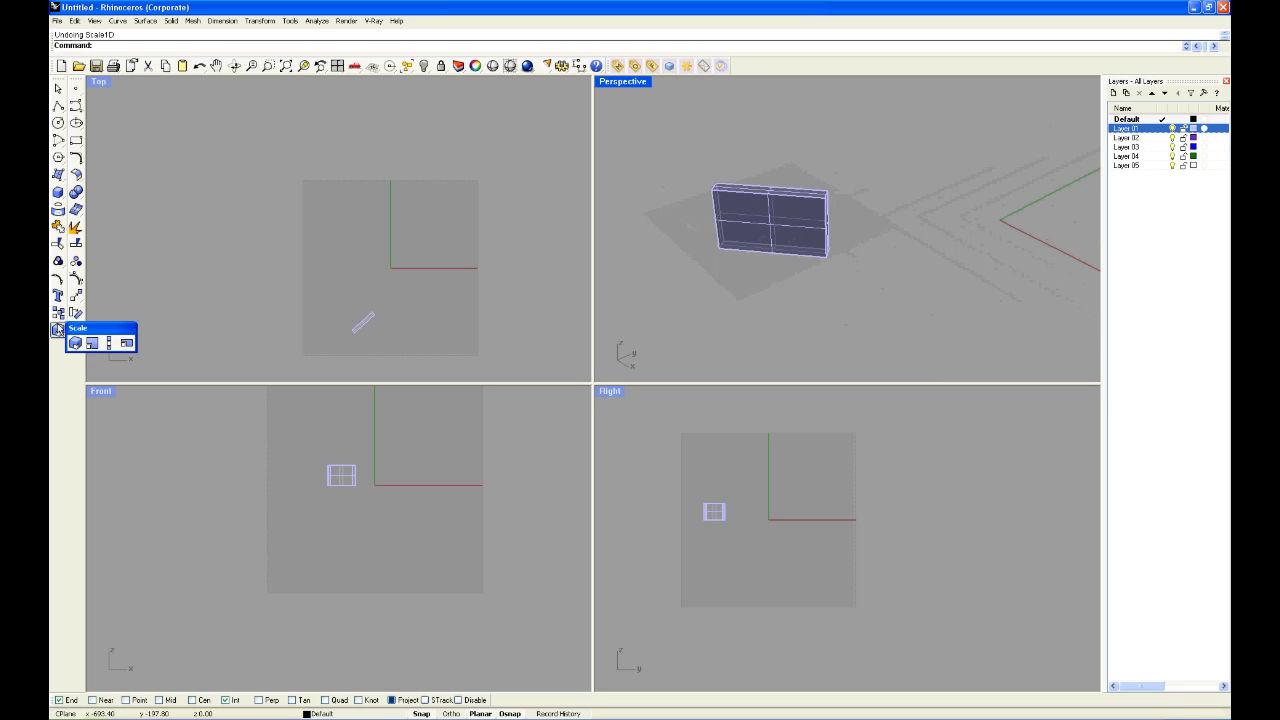
click(89, 343)
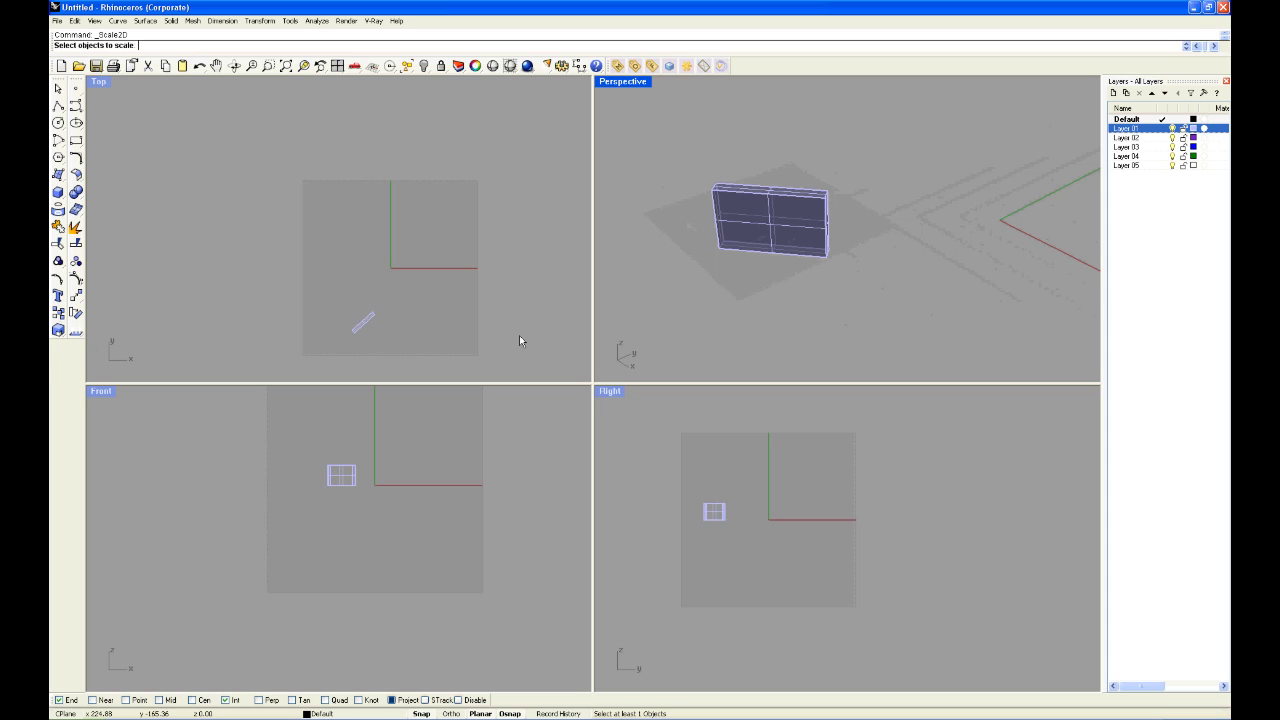
click(736, 227)
key(Return)
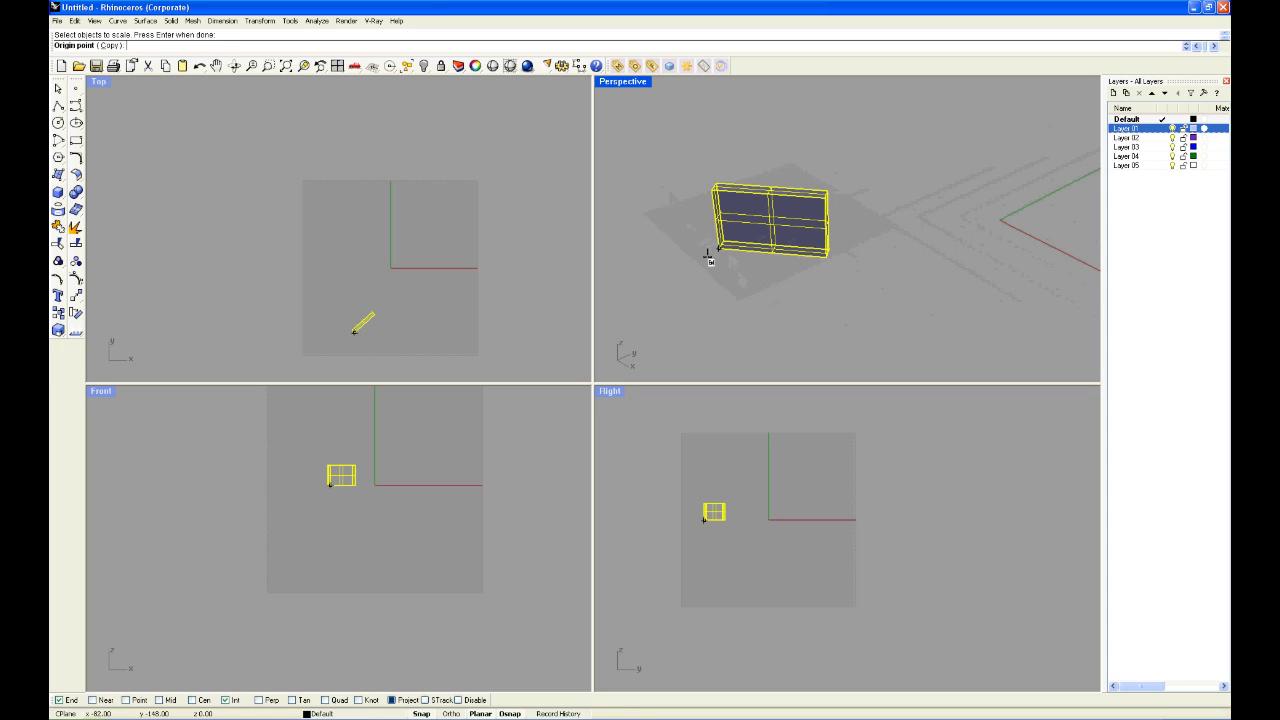
click(706, 257)
click(826, 263)
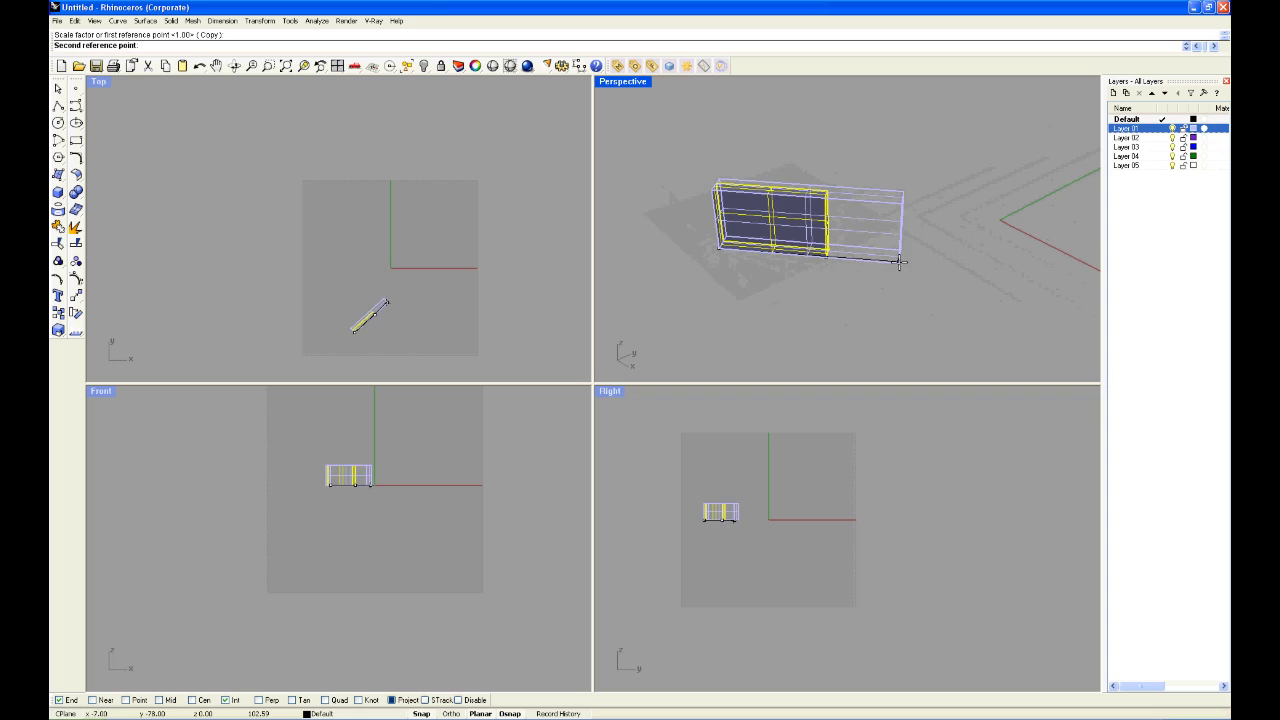
click(1020, 272)
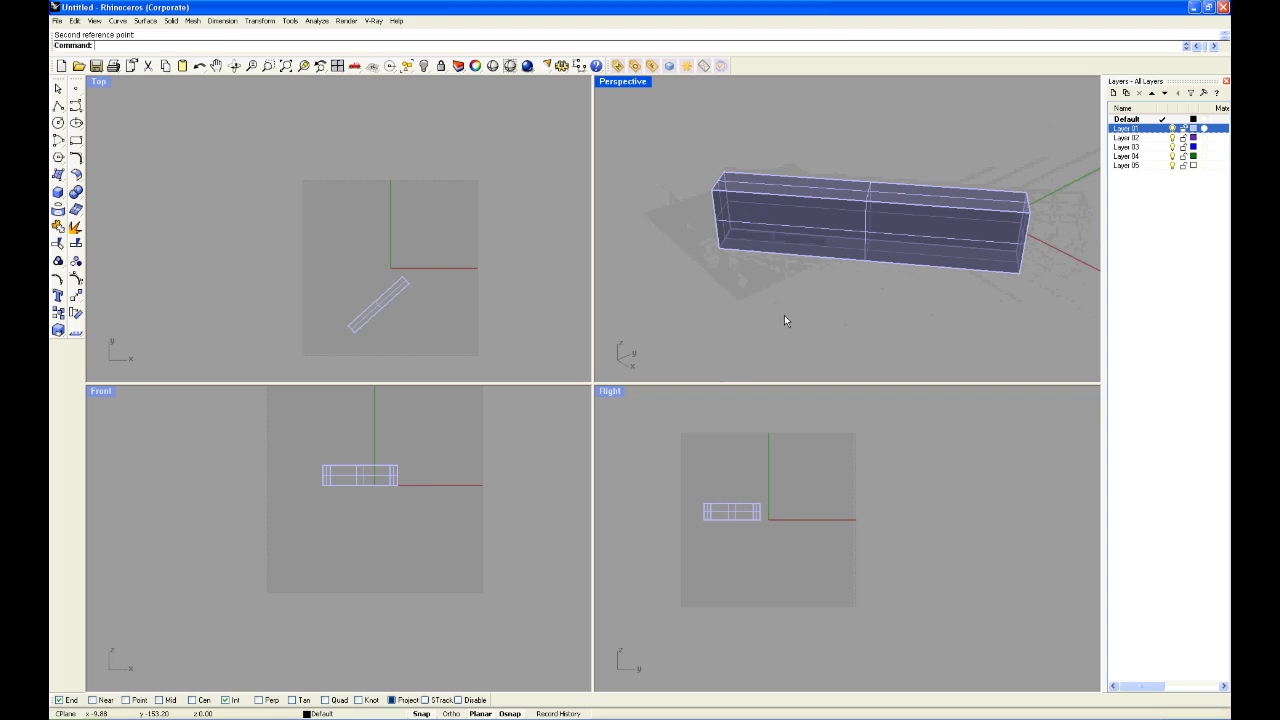
Undo the Scale2D enlargement and clear the selection
key(ctrl+z)
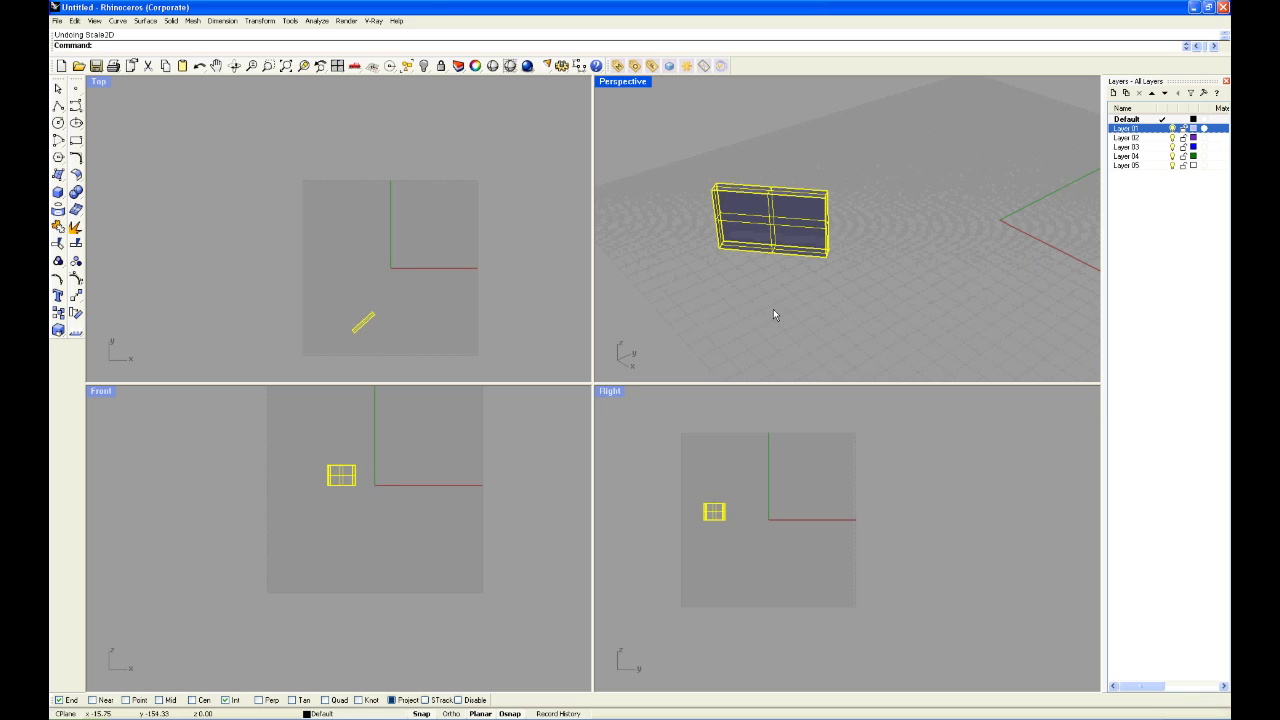
click(771, 308)
click(779, 252)
click(674, 289)
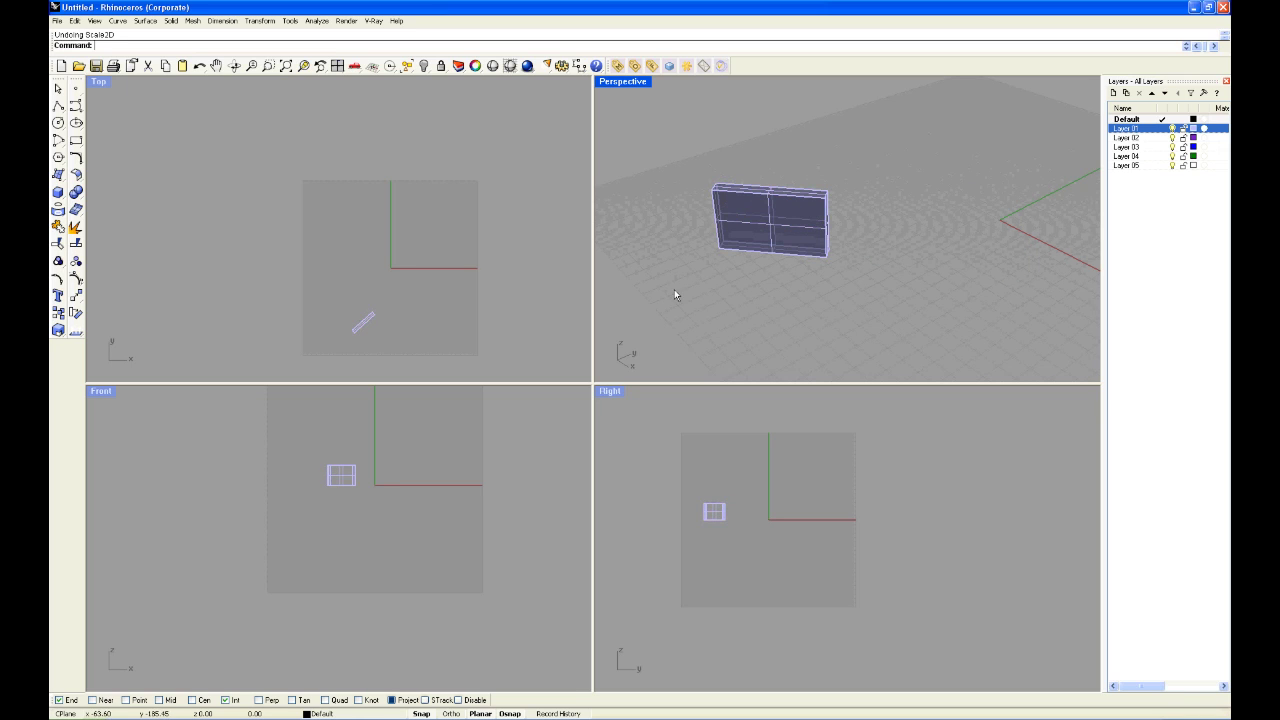
Enlarge the box uniformly in all three directions with Scale, from its lower end corner, to about two and a half times its size
click(58, 333)
click(77, 338)
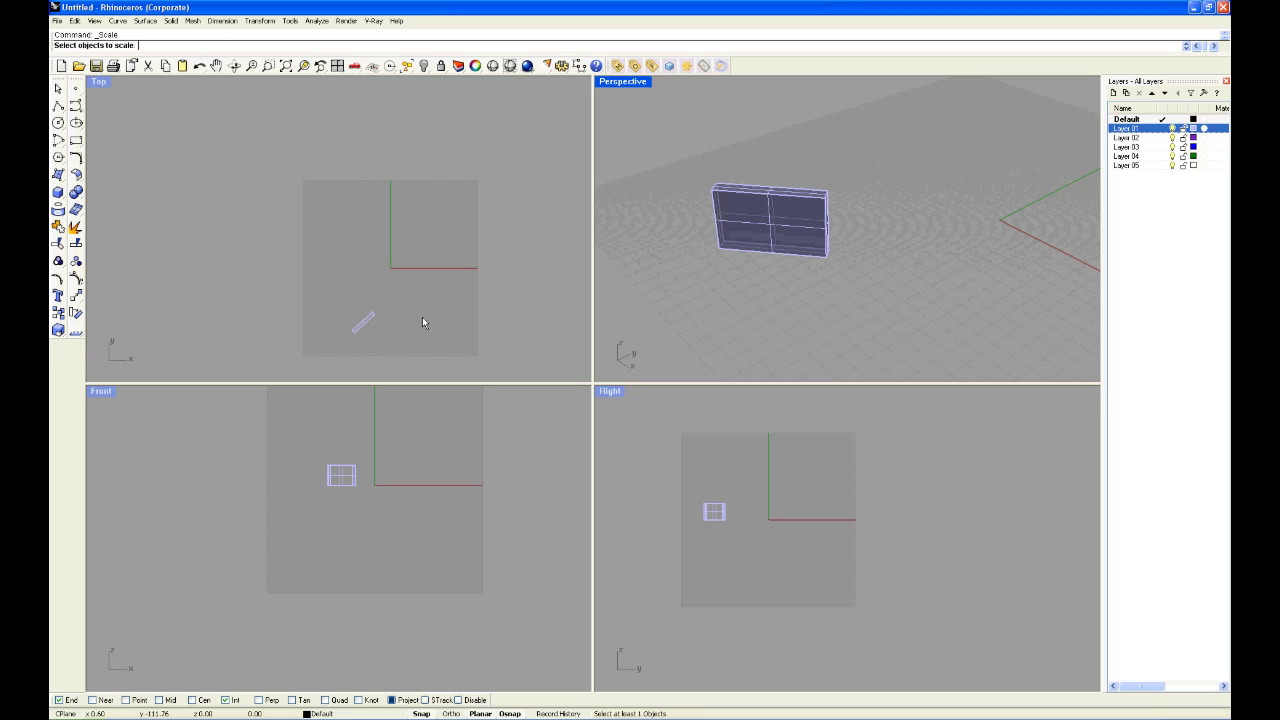
click(765, 230)
key(Return)
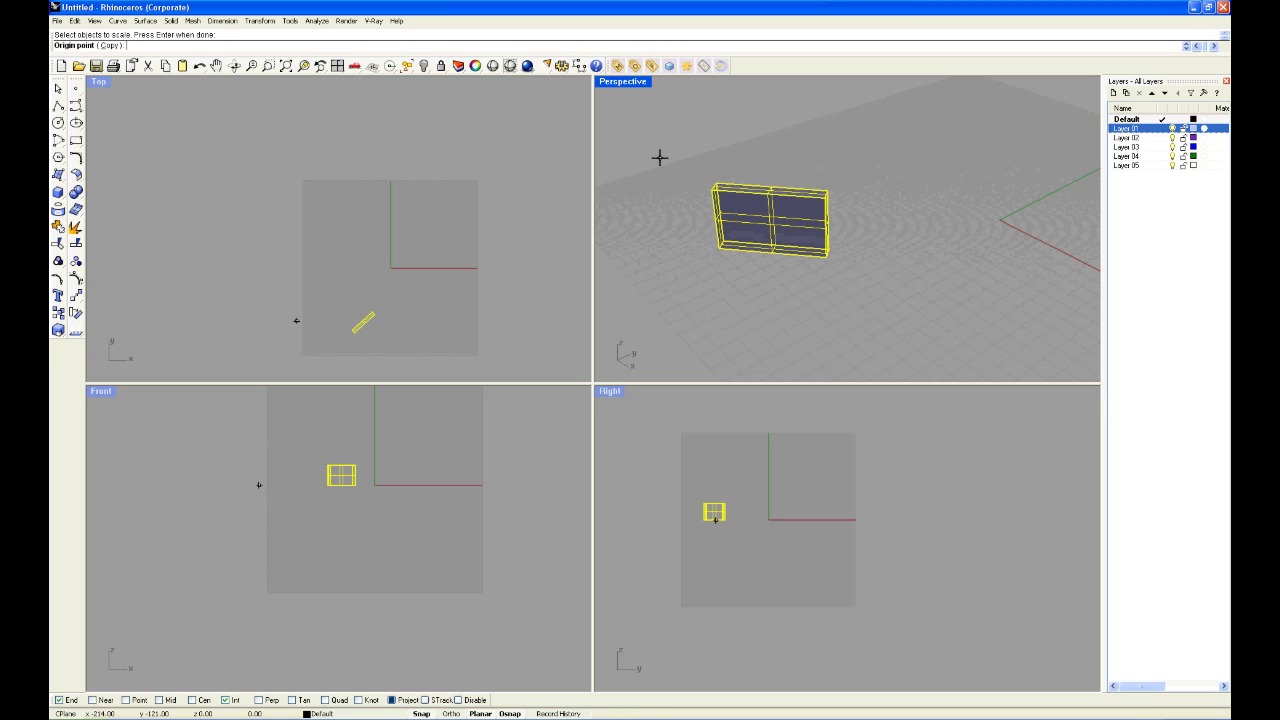
click(711, 251)
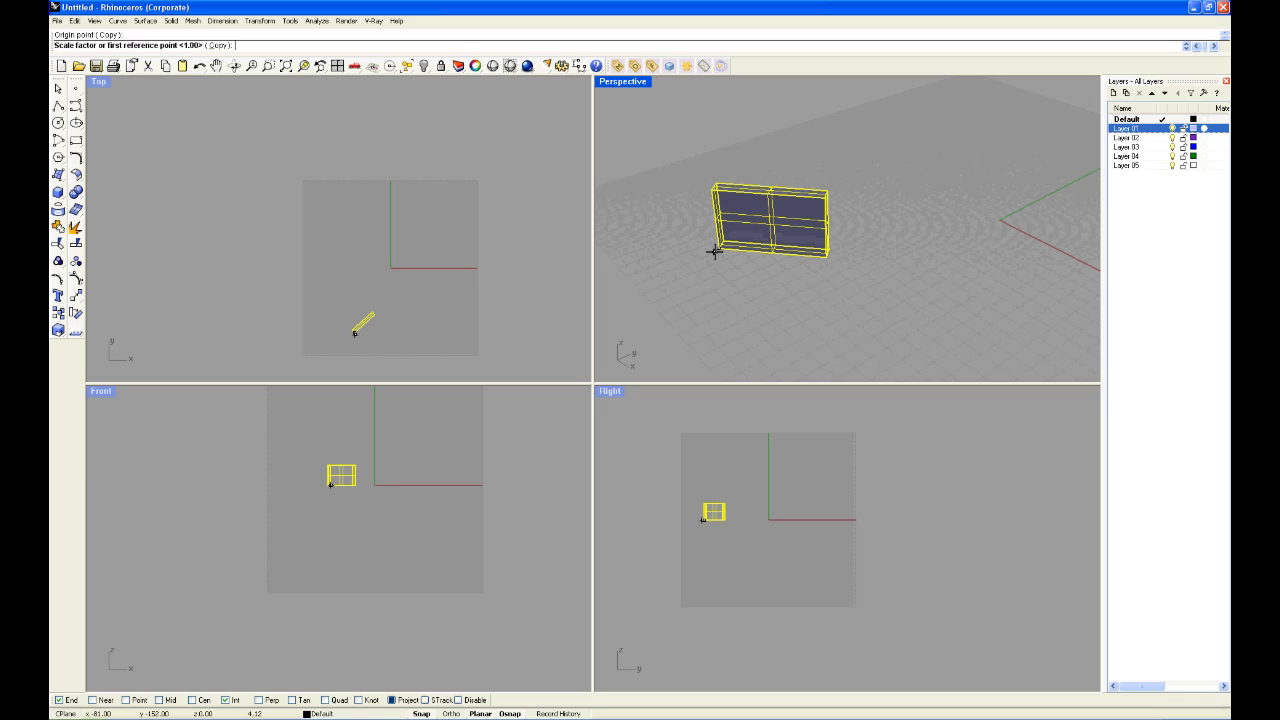
click(826, 259)
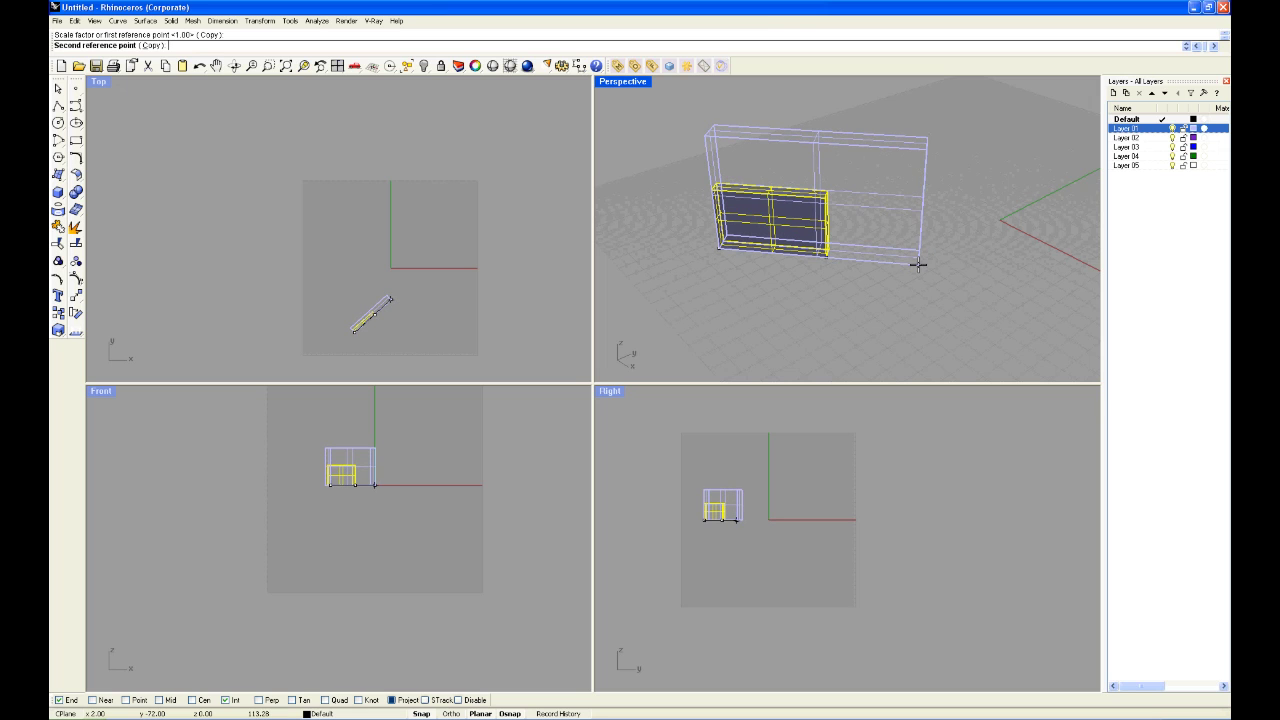
click(1001, 275)
scroll(776, 297, down, 6)
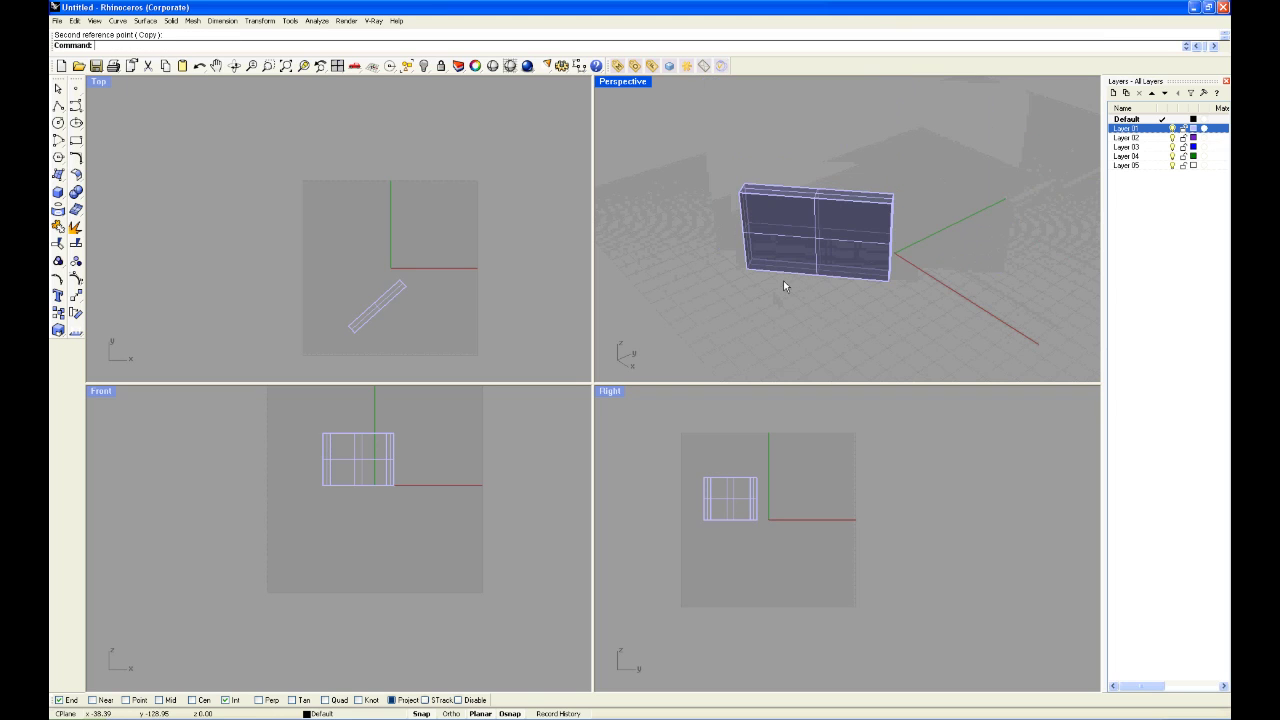
scroll(799, 170, up, 2)
right_drag(1011, 229, 944, 236)
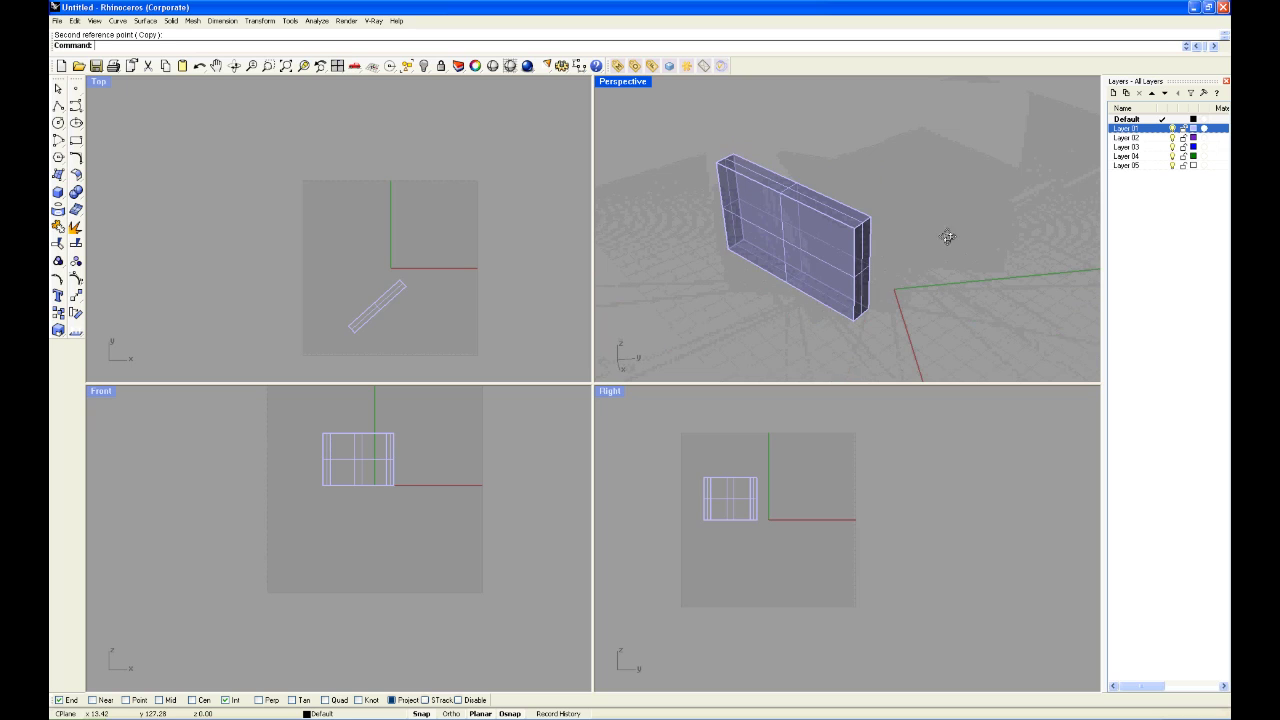